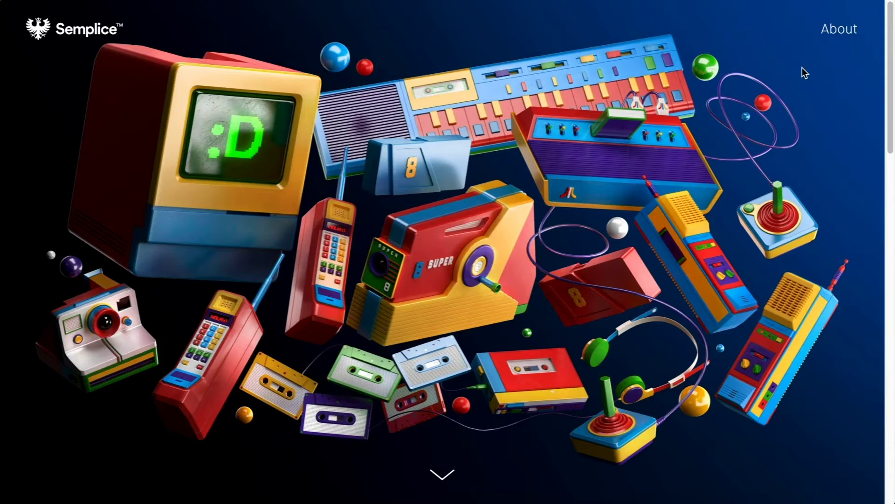
# Step: Narrow the live page to check how the layout reflows
pyautogui.scroll(-10, 802, 68)
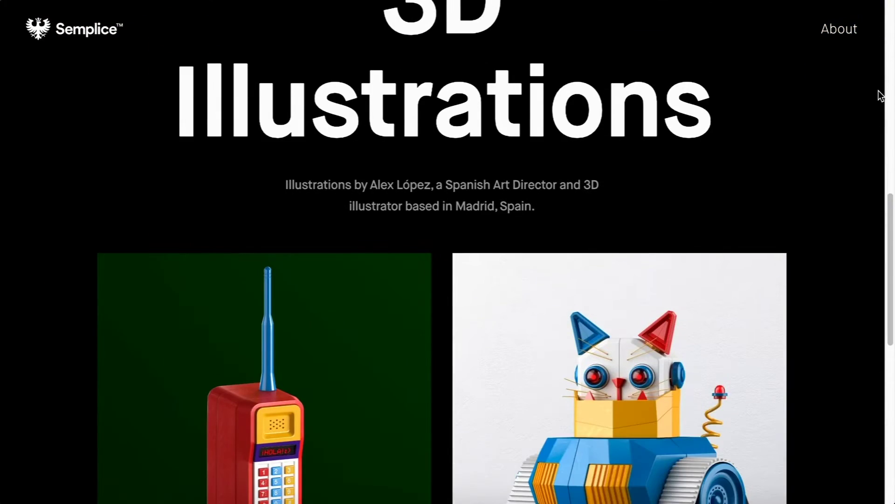
pyautogui.scroll(-8, 880, 91)
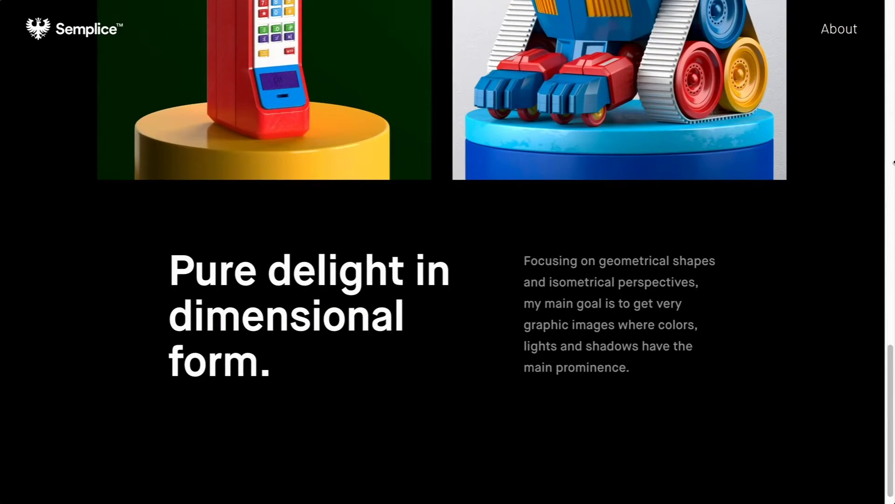
pyautogui.moveTo(892, 162); pyautogui.dragTo(722, 161)
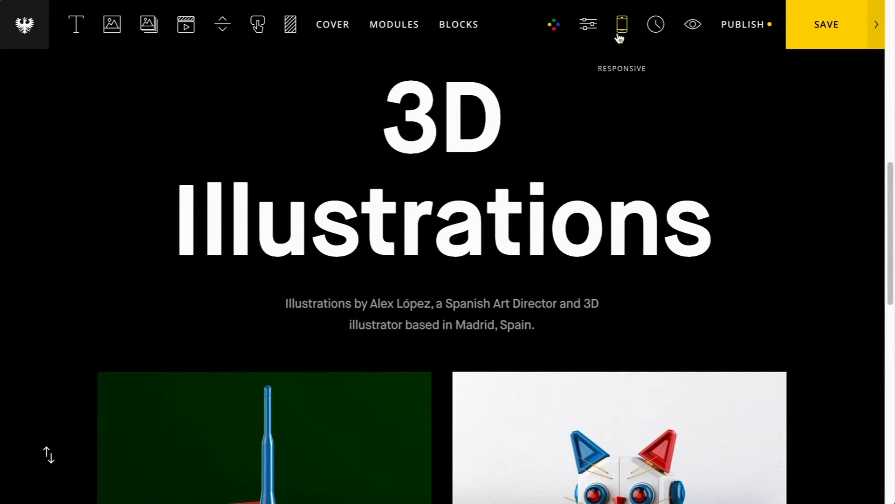
# Step: On the Desktop layout, set the 3D Illustrations title to font size 104, line height 108
pyautogui.click(632, 30)
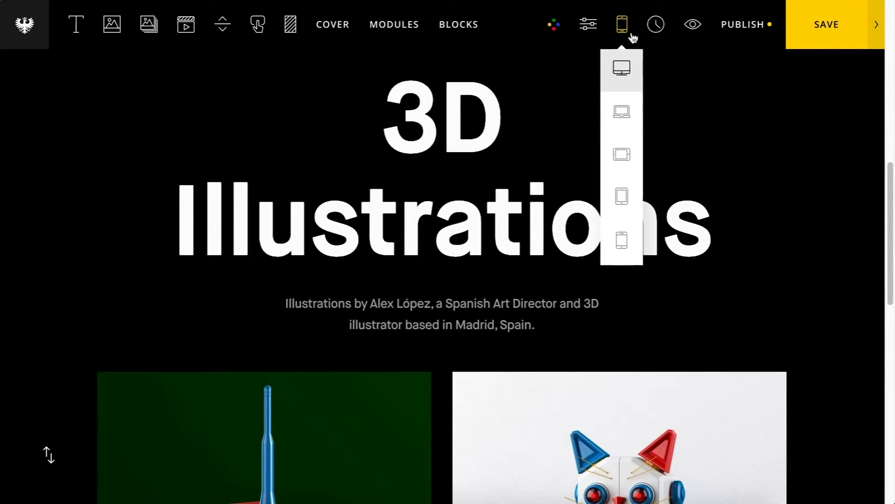
pyautogui.click(629, 104)
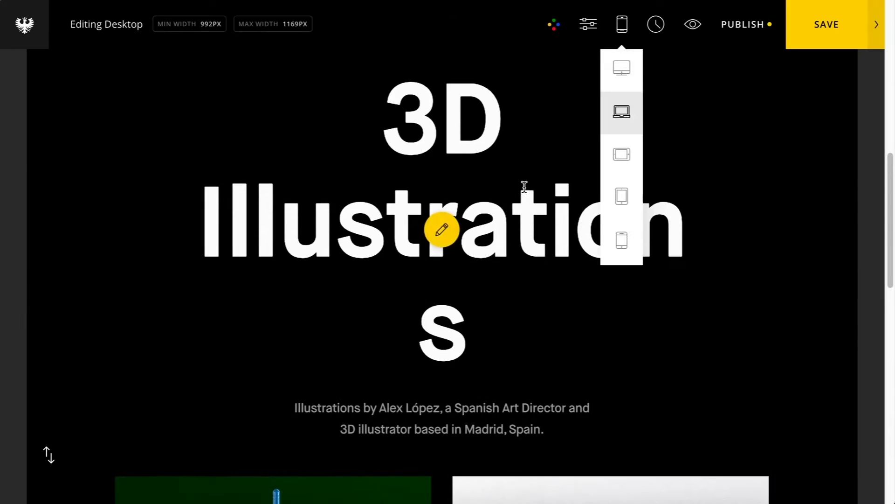
pyautogui.click(441, 255)
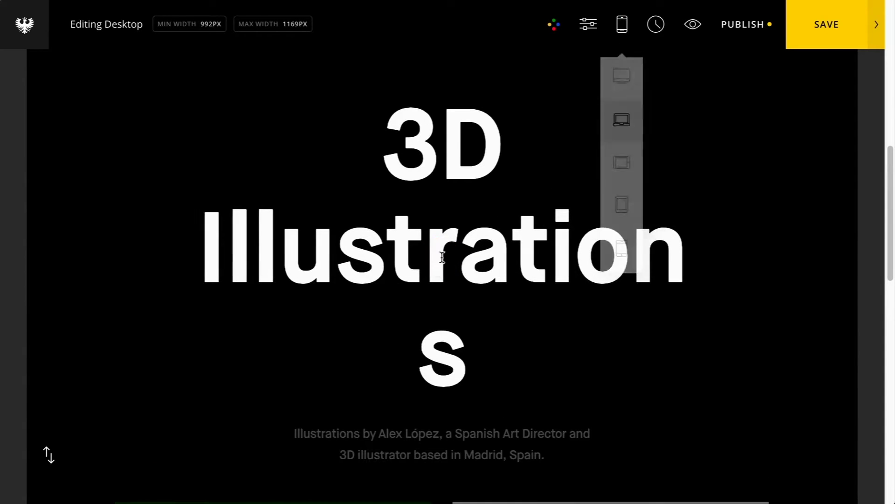
pyautogui.moveTo(482, 342); pyautogui.dragTo(386, 180)
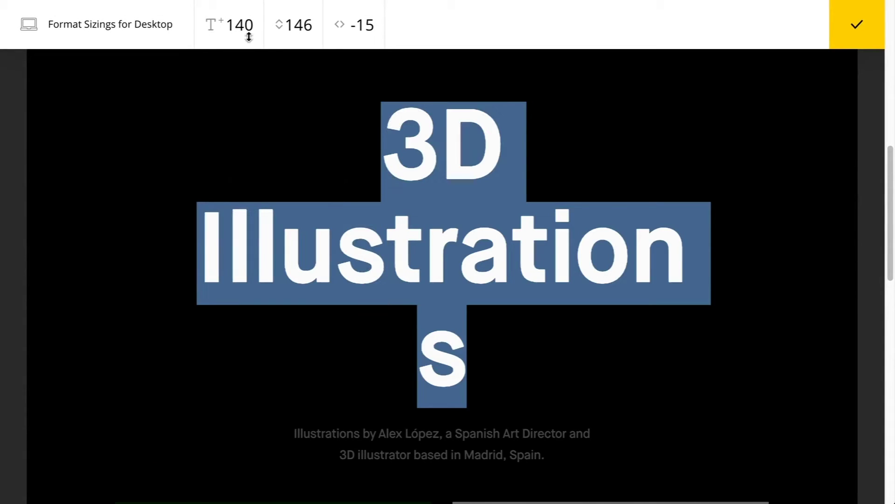
pyautogui.moveTo(250, 32); pyautogui.dragTo(247, 114)
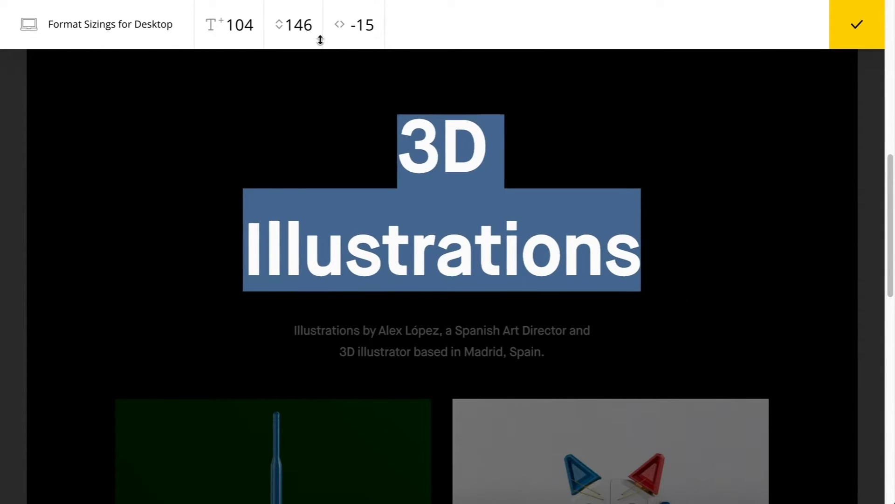
pyautogui.moveTo(320, 38); pyautogui.dragTo(314, 108)
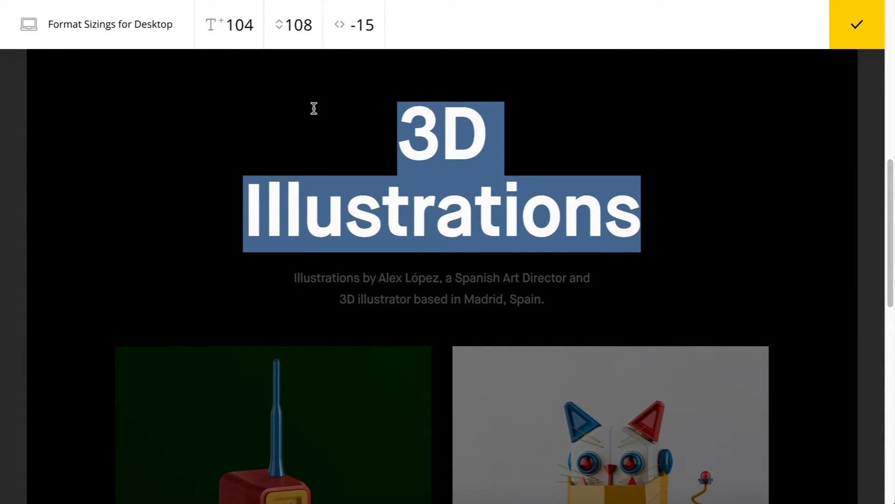
pyautogui.click(842, 24)
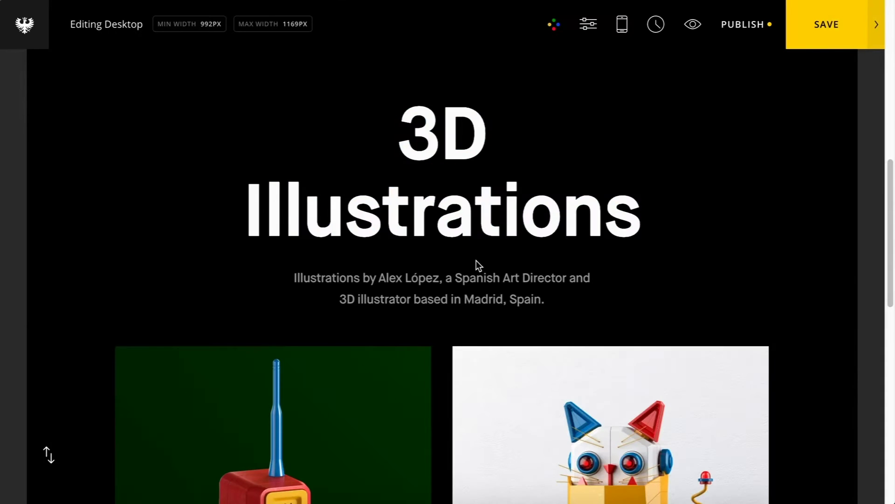
# Step: Reduce the Pure delight heading to font size 52 with line height 54
pyautogui.scroll(-1, 476, 260)
pyautogui.scroll(-10, 477, 265)
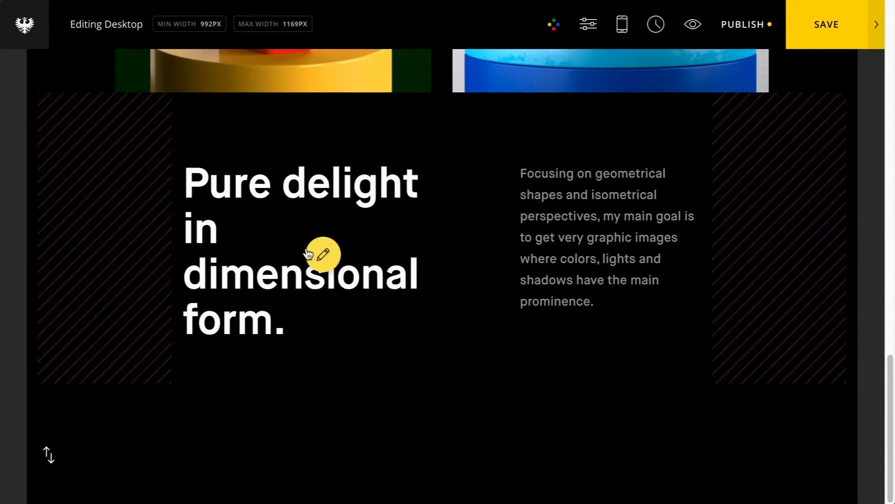
pyautogui.click(323, 256)
pyautogui.moveTo(308, 317); pyautogui.dragTo(281, 55)
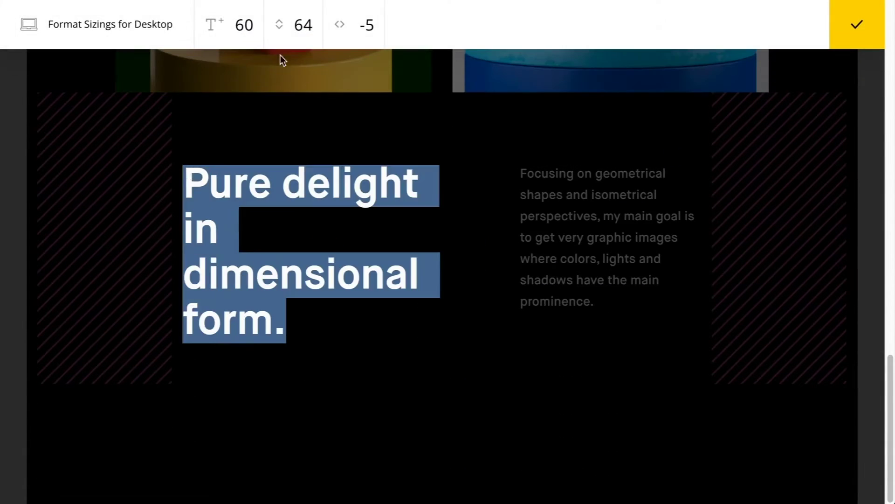
pyautogui.moveTo(256, 19); pyautogui.dragTo(311, 40)
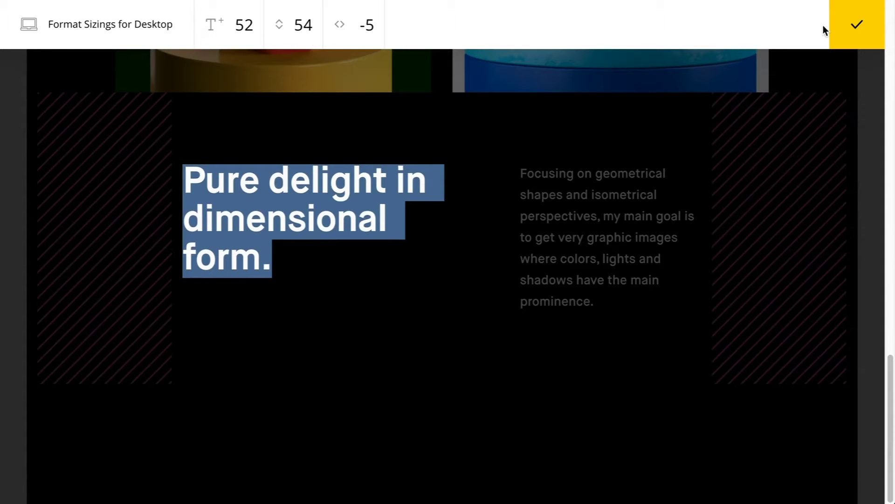
pyautogui.click(853, 26)
# Step: Switch the editor to the Tablet Wide layout
pyautogui.scroll(10, 616, 199)
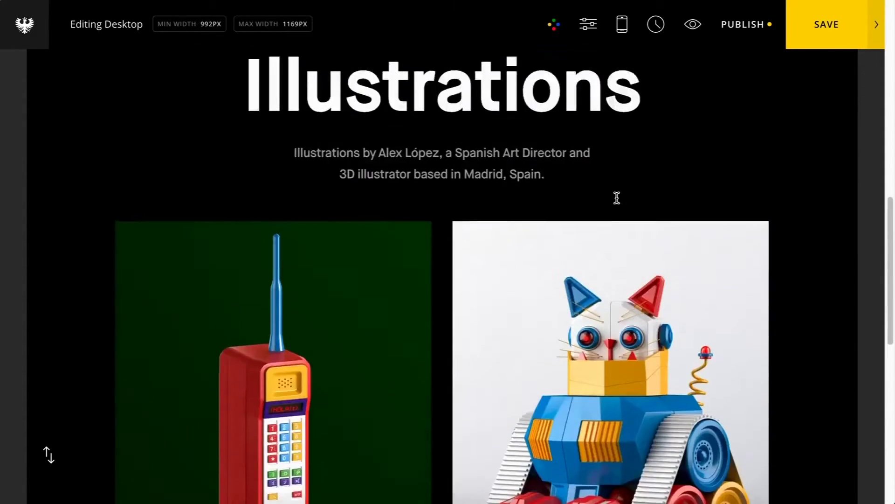
pyautogui.scroll(4, 616, 198)
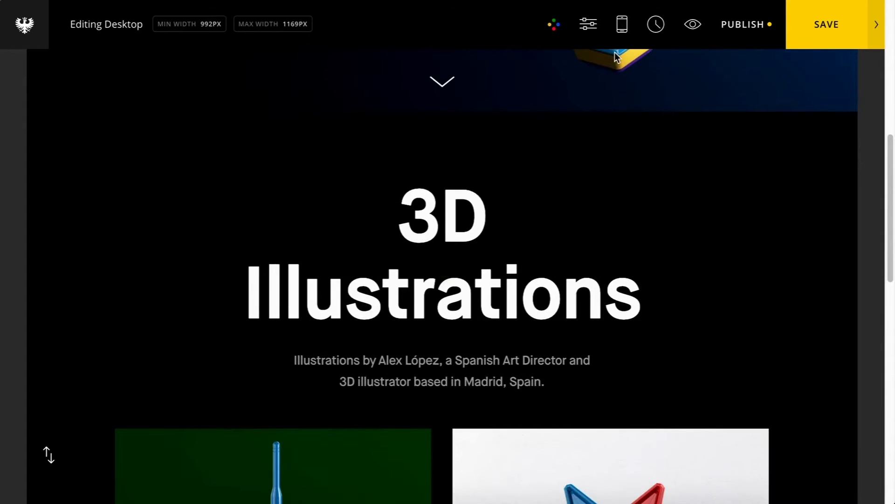
pyautogui.scroll(-1, 614, 52)
pyautogui.scroll(-3, 598, 108)
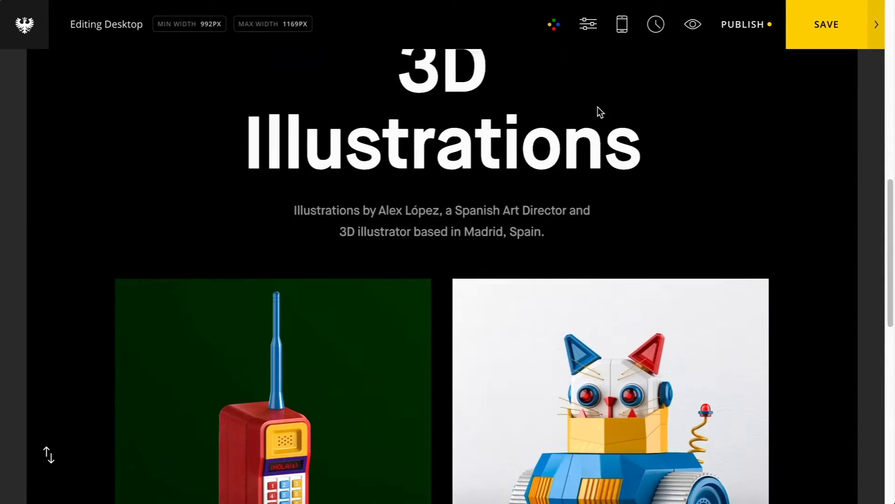
pyautogui.click(623, 28)
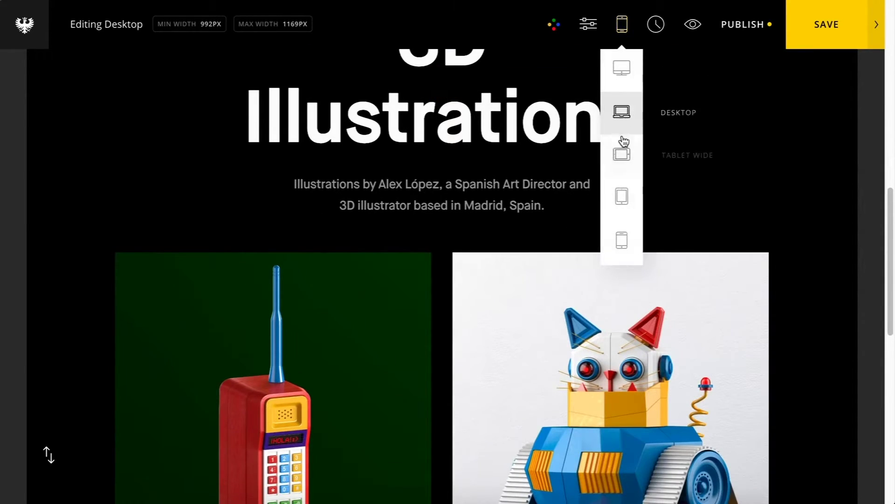
pyautogui.click(622, 153)
# Step: Shrink the 3D Illustrations heading's font size for Tablet Wide
pyautogui.moveTo(509, 202)
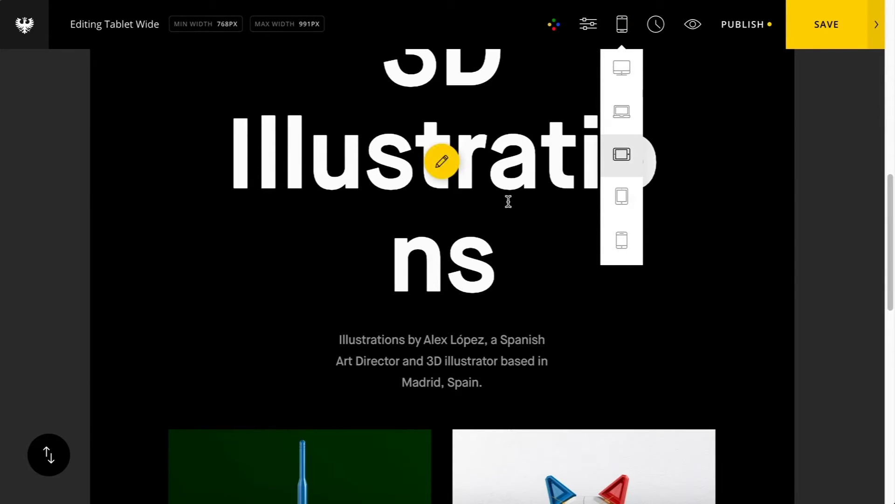
pyautogui.scroll(-4, 508, 202)
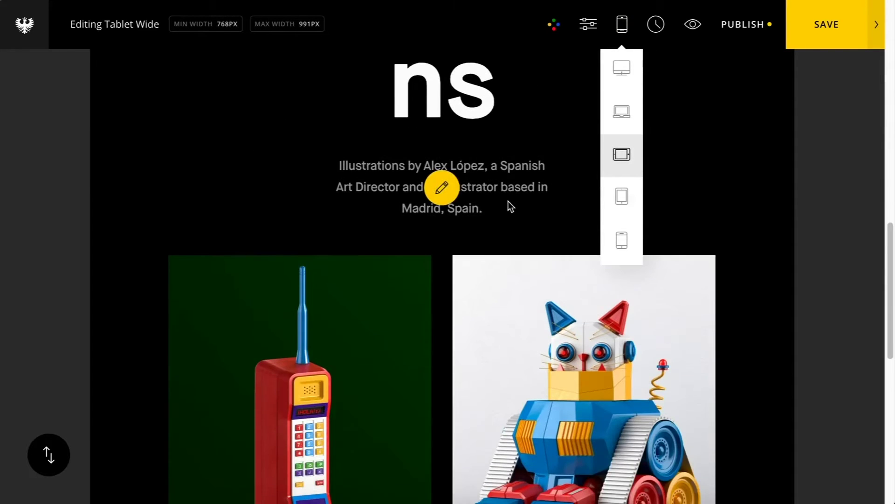
pyautogui.scroll(5, 508, 202)
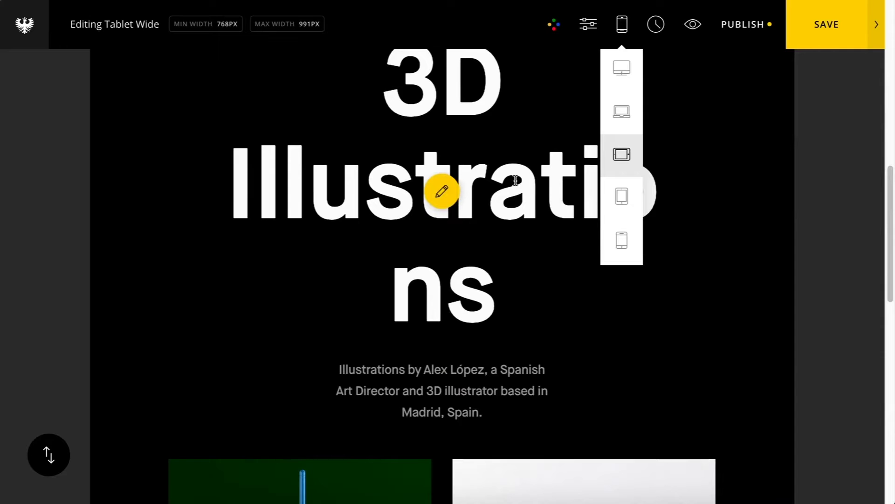
pyautogui.click(515, 180)
pyautogui.click(573, 198)
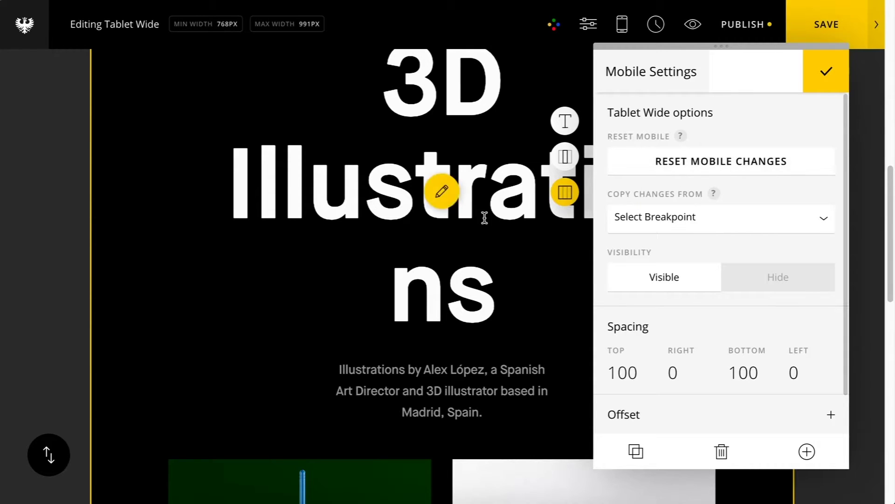
pyautogui.click(441, 191)
pyautogui.hotkey('ctrl', 'a')
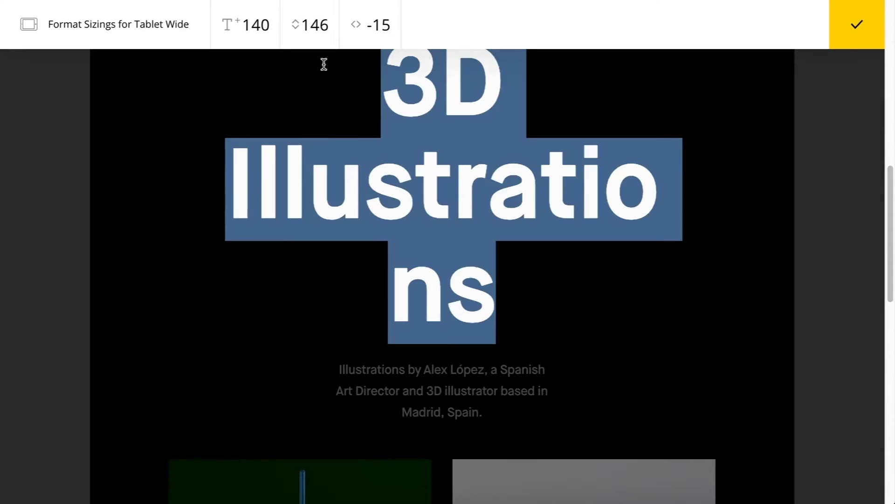
pyautogui.moveTo(324, 64); pyautogui.dragTo(247, 195)
pyautogui.click(868, 41)
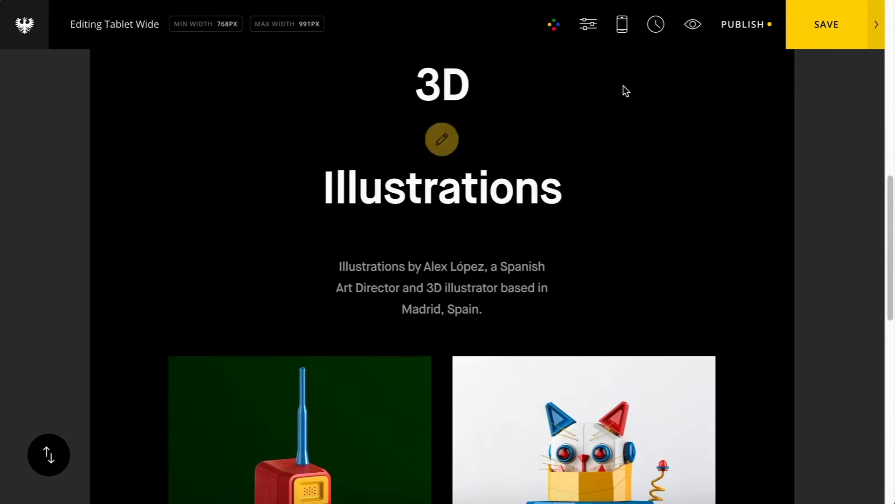
# Step: Reset the section's Tablet Wide changes, restoring the title's original large size
pyautogui.click(513, 76)
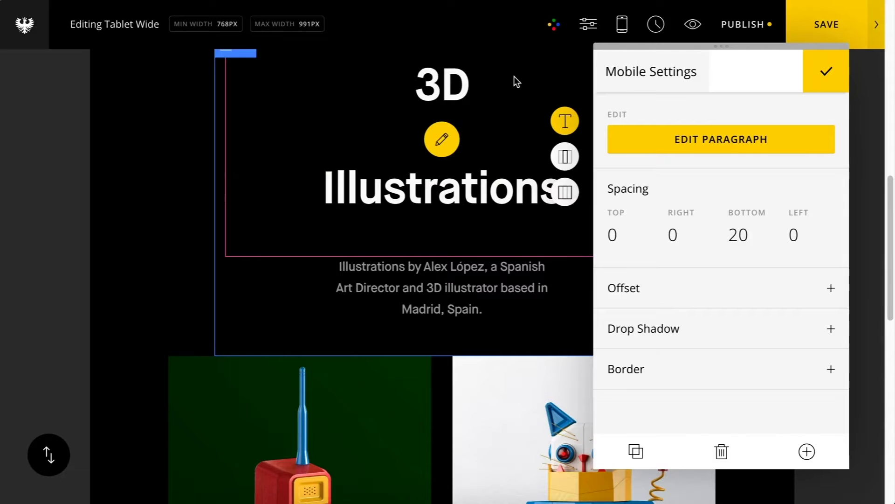
pyautogui.click(572, 191)
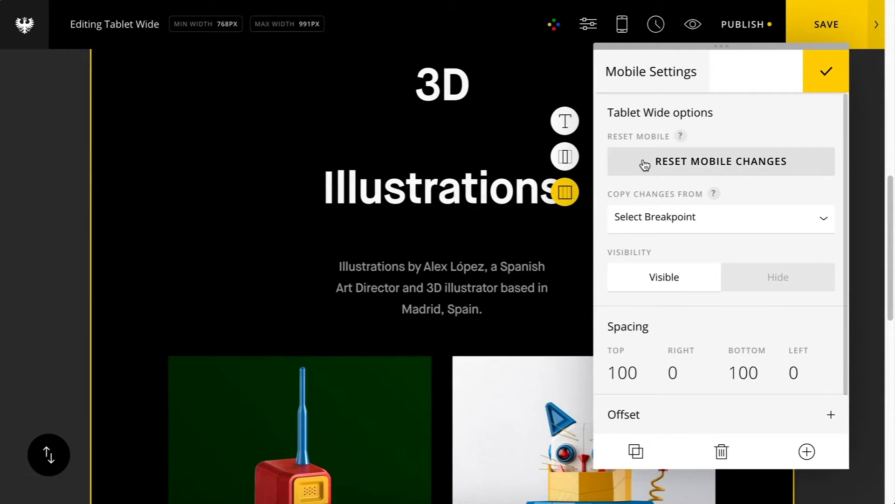
pyautogui.click(645, 164)
pyautogui.click(554, 363)
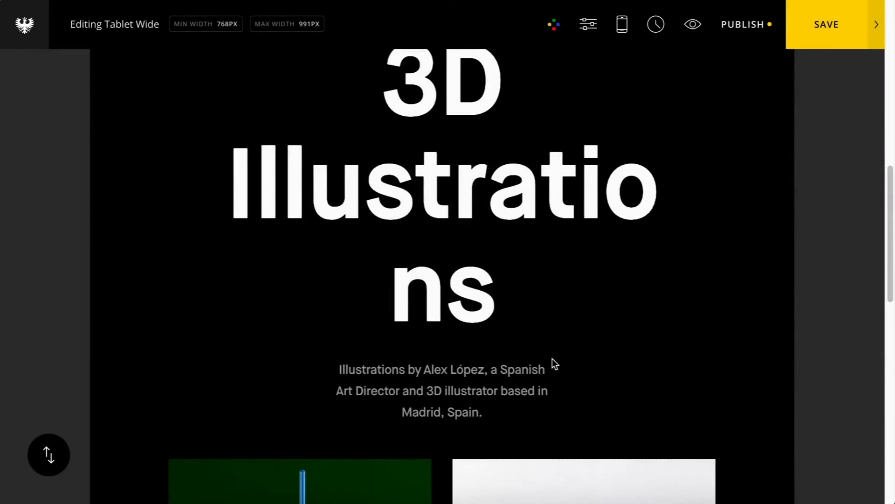
pyautogui.scroll(1, 457, 207)
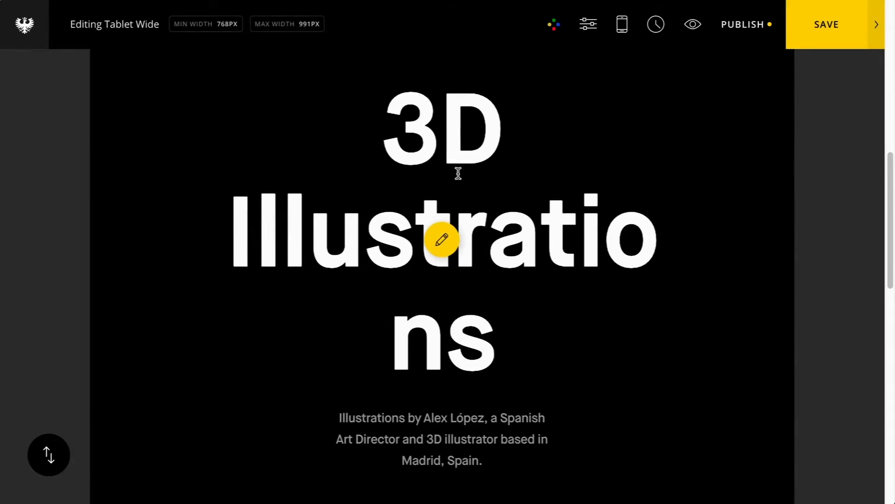
pyautogui.click(543, 206)
# Step: Copy the Desktop styles into the 3D Illustrations section on Tablet Wide
pyautogui.click(556, 196)
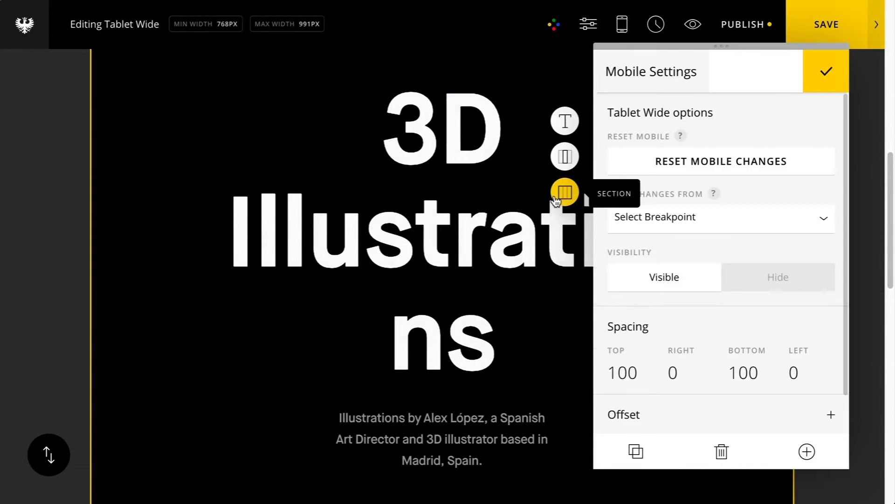
pyautogui.click(635, 219)
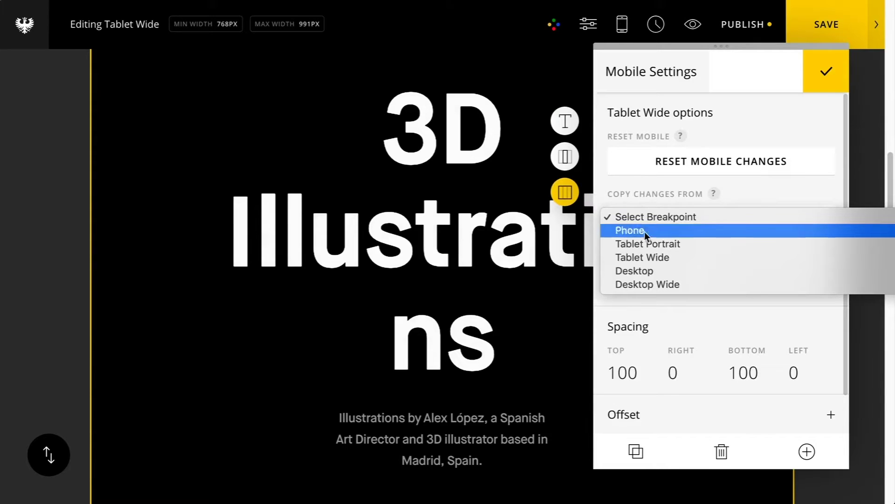
pyautogui.click(626, 270)
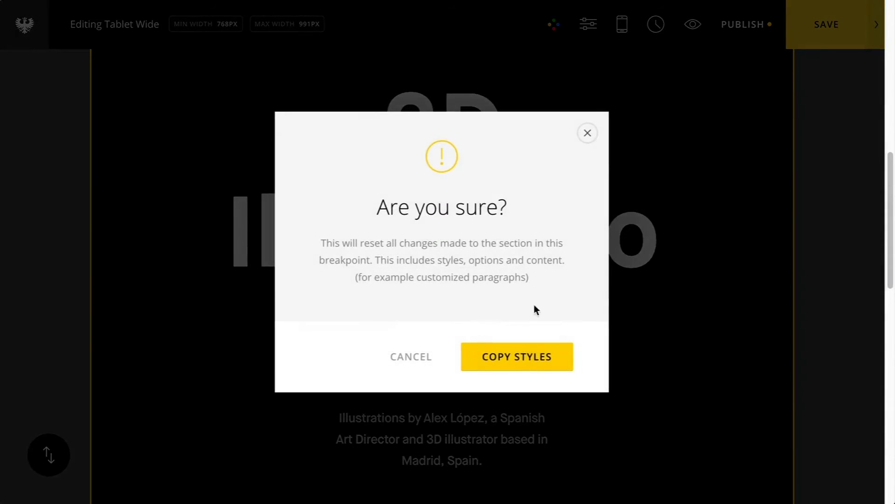
pyautogui.click(535, 362)
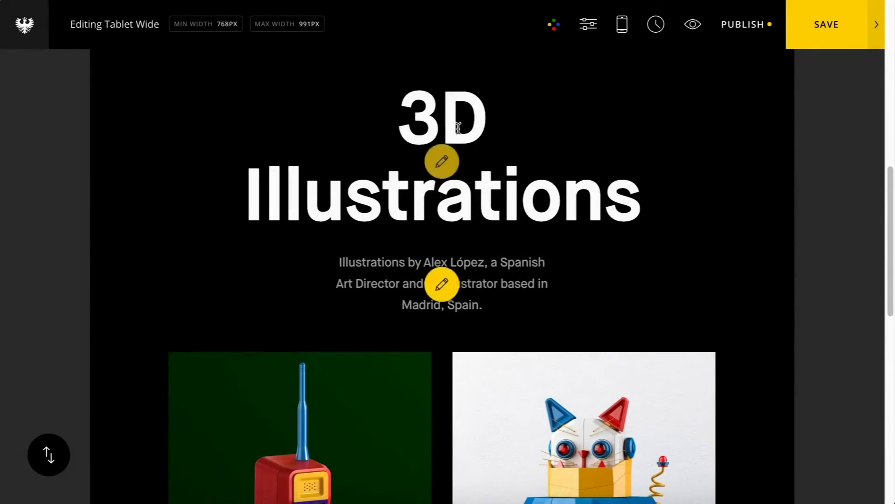
# Step: Set the Pure delight heading to font size 46 with line height 50
pyautogui.scroll(-10, 448, 157)
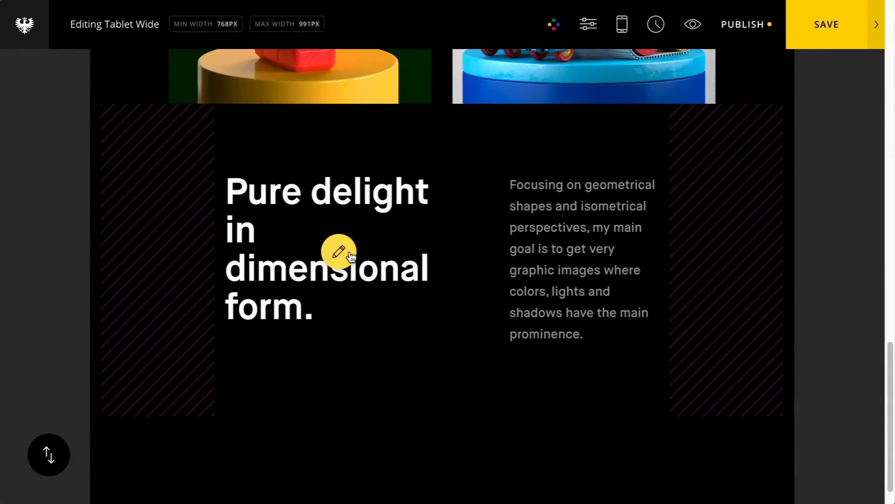
pyautogui.click(338, 249)
pyautogui.moveTo(343, 303); pyautogui.dragTo(233, 146)
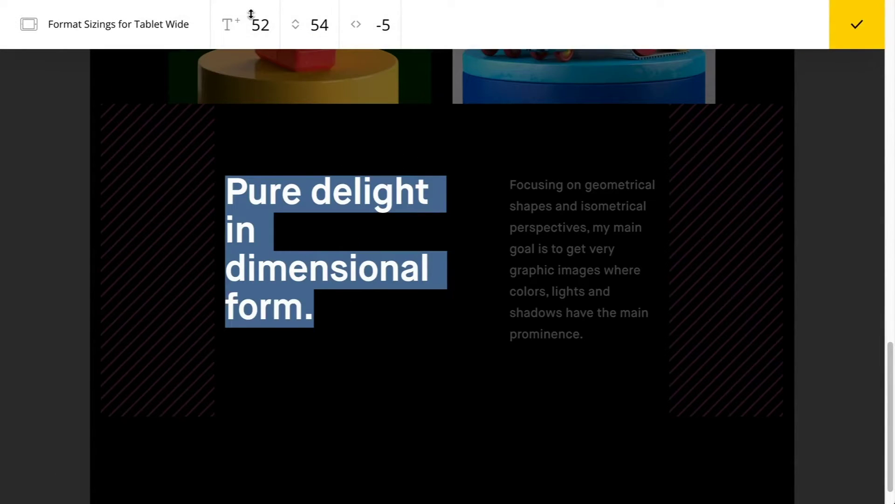
pyautogui.moveTo(252, 20); pyautogui.dragTo(251, 27)
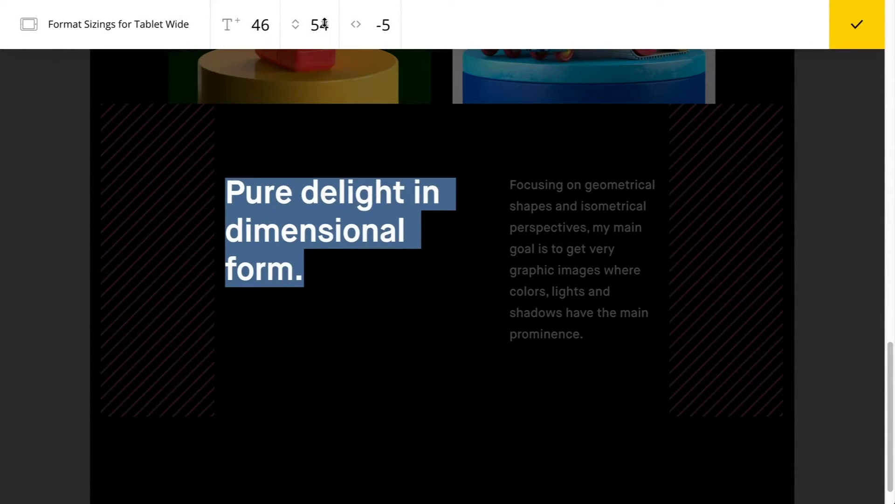
pyautogui.moveTo(325, 23); pyautogui.dragTo(327, 29)
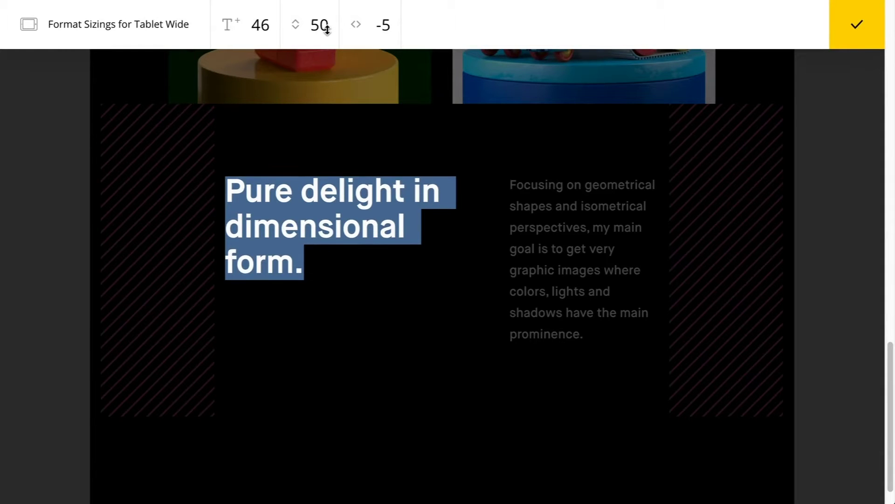
pyautogui.click(856, 21)
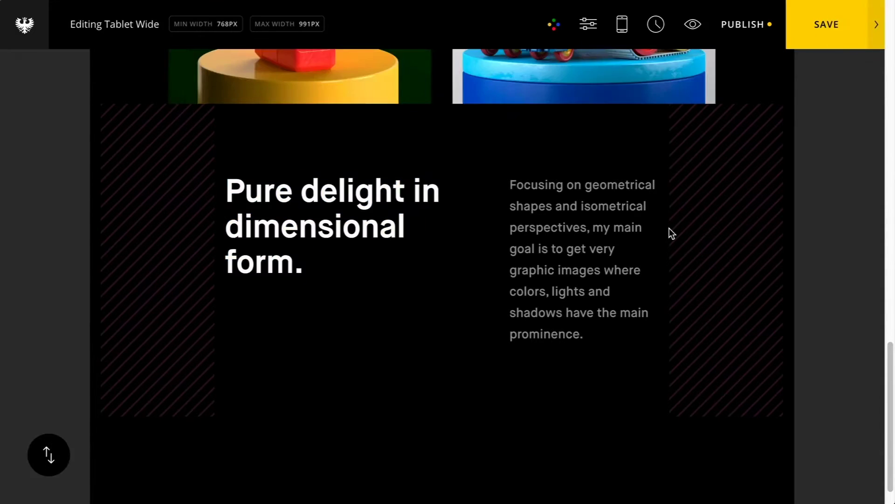
pyautogui.scroll(6, 670, 233)
# Step: Set the 3D Illustrations section's Visibility to Hide on Tablet Wide, then save the page
pyautogui.scroll(5, 669, 232)
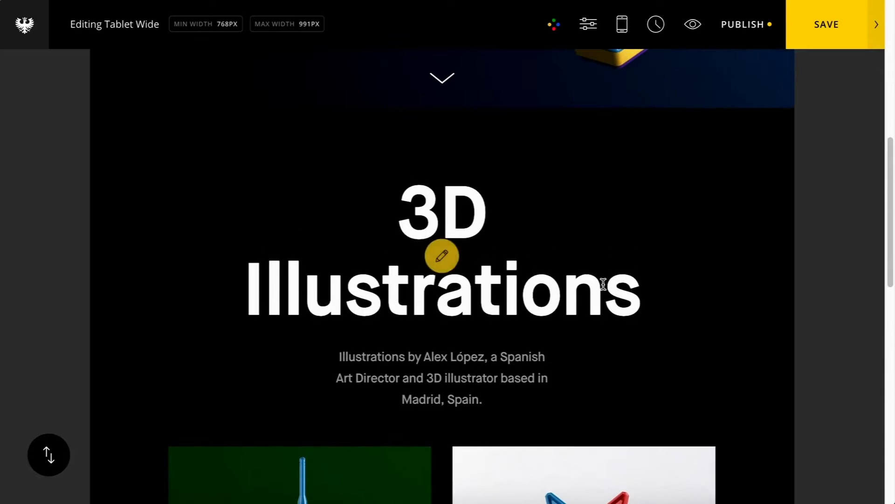
pyautogui.click(600, 286)
pyautogui.click(566, 192)
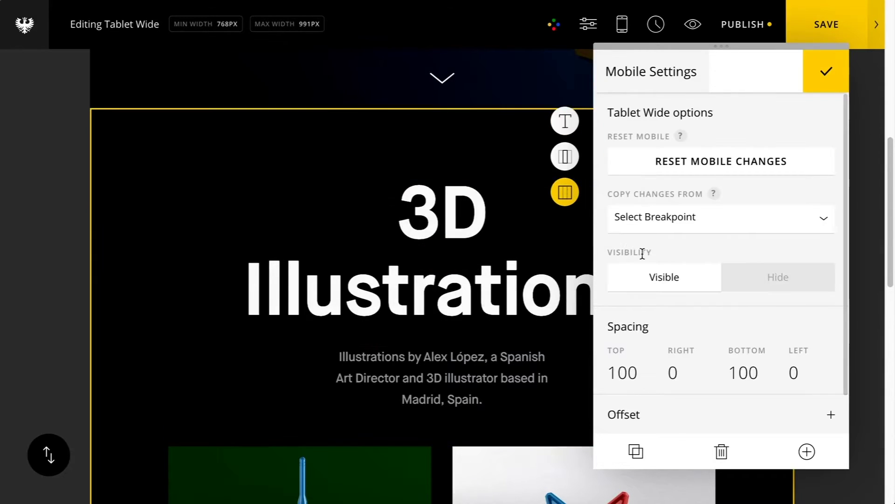
pyautogui.scroll(-1, 643, 253)
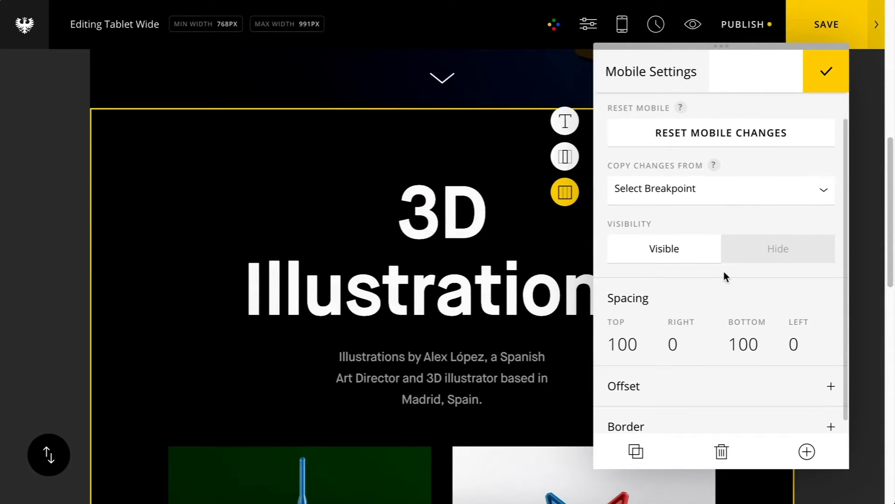
pyautogui.scroll(-1, 724, 271)
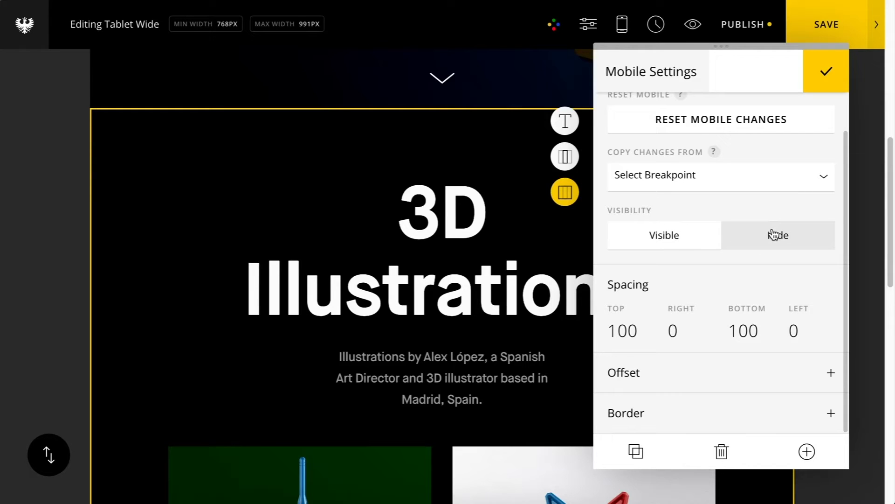
pyautogui.click(774, 235)
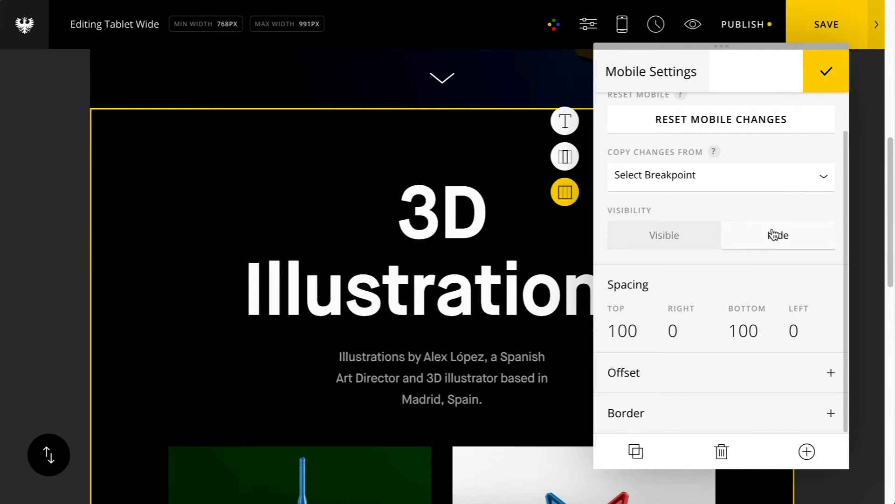
pyautogui.click(826, 73)
pyautogui.click(819, 28)
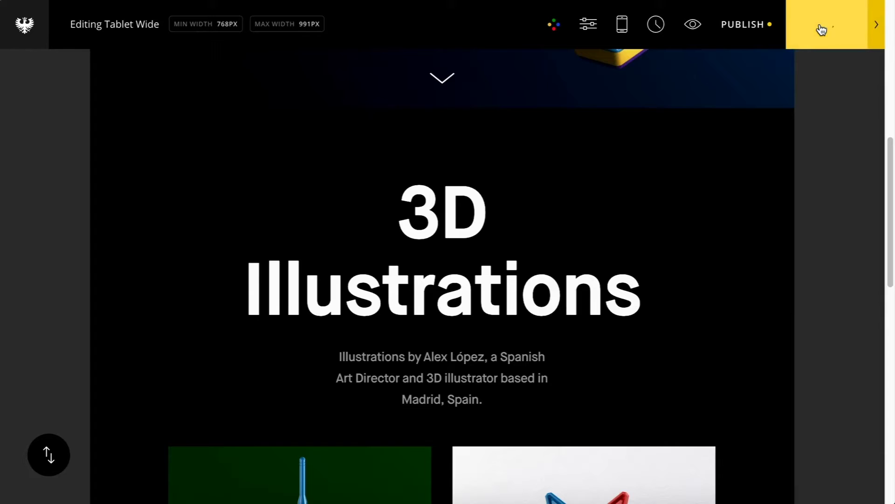
pyautogui.click(693, 28)
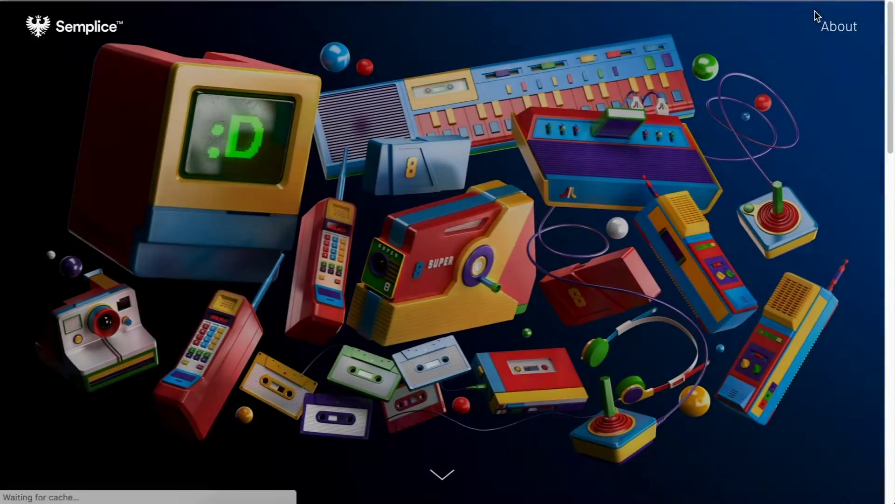
pyautogui.scroll(-5, 818, 161)
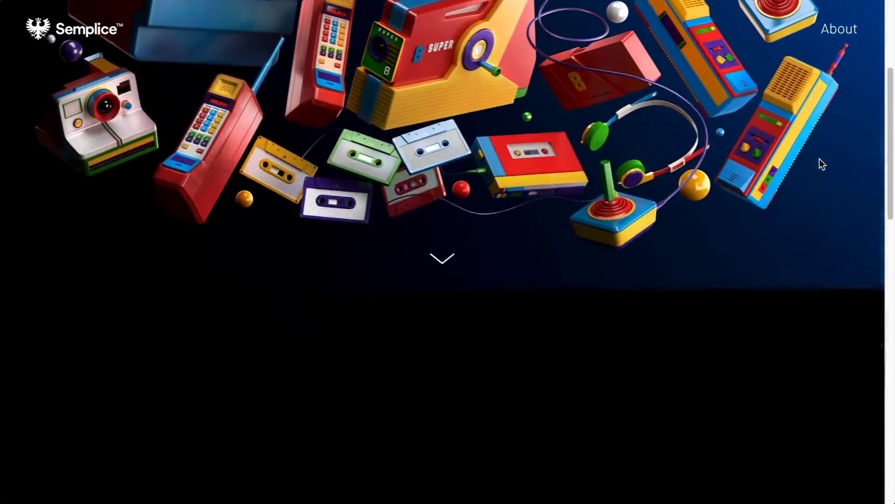
pyautogui.scroll(-10, 822, 164)
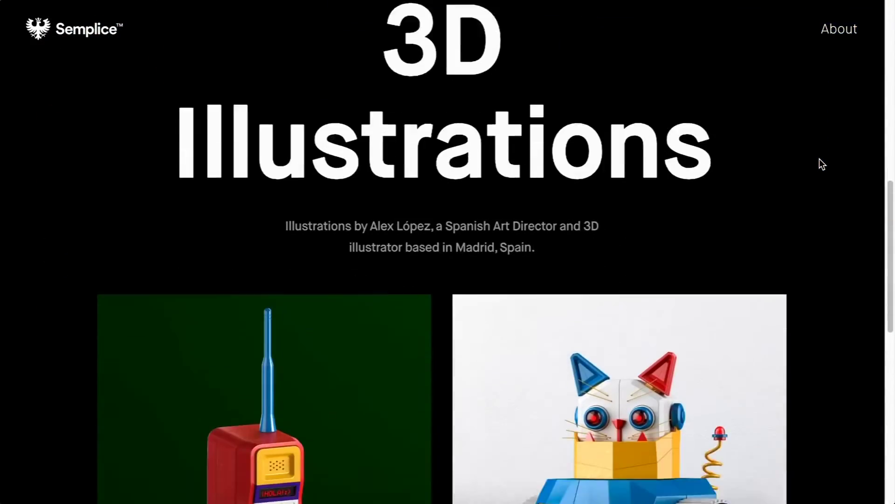
pyautogui.scroll(-1, 819, 158)
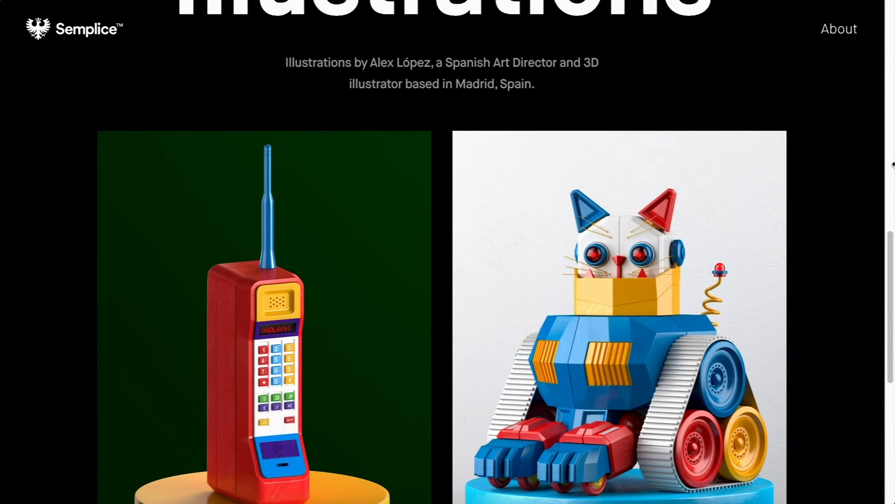
pyautogui.moveTo(893, 164); pyautogui.dragTo(698, 184)
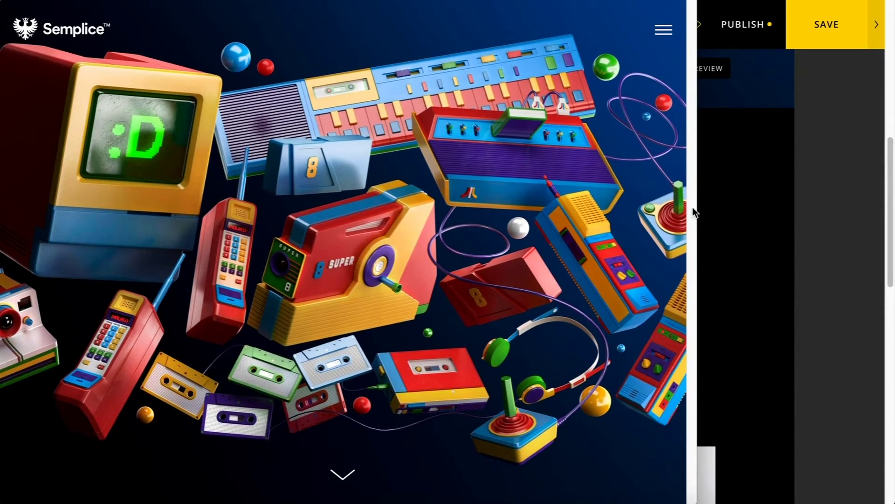
pyautogui.moveTo(695, 207); pyautogui.dragTo(892, 224)
pyautogui.scroll(-9, 825, 306)
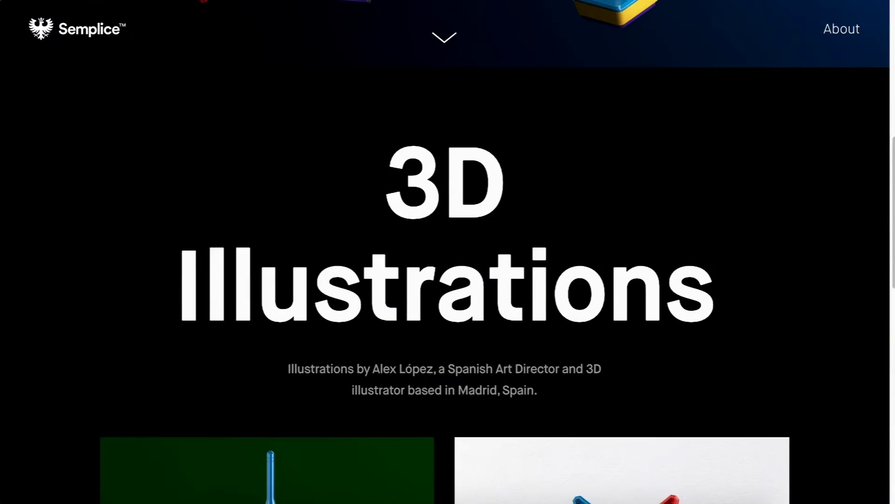
pyautogui.moveTo(888, 224); pyautogui.dragTo(286, 201)
pyautogui.scroll(-20, 225, 266)
pyautogui.scroll(14, 225, 266)
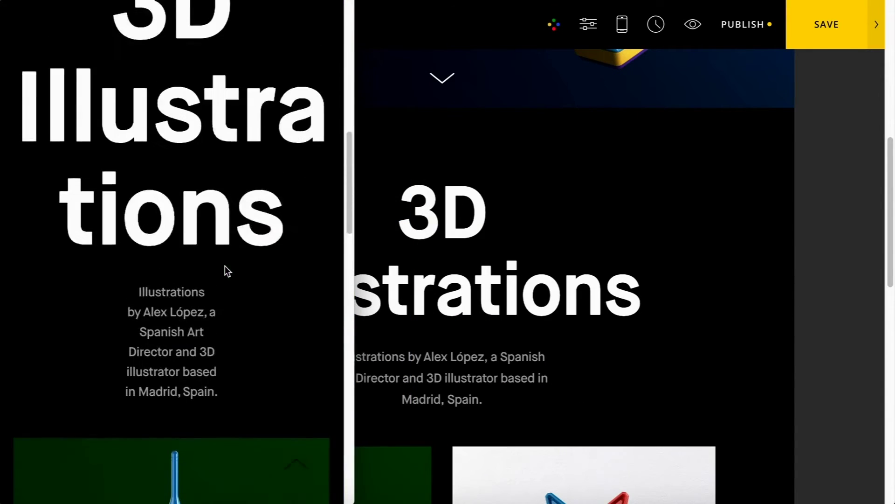
pyautogui.scroll(3, 225, 266)
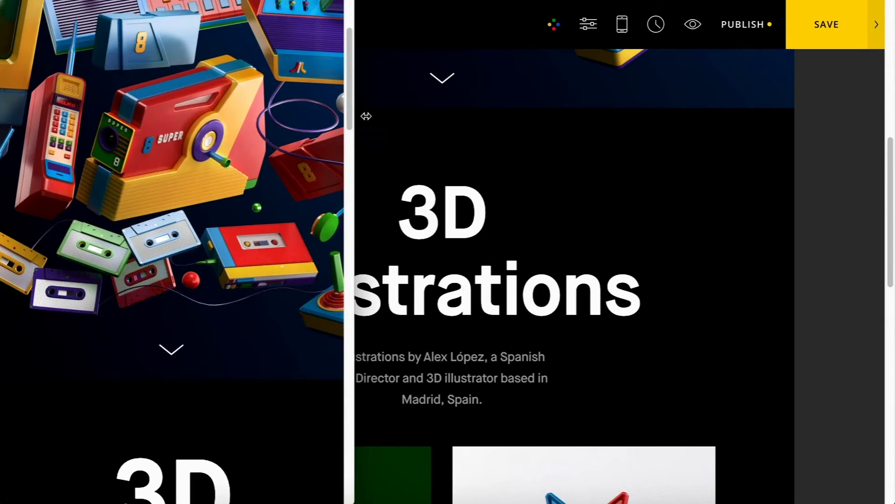
pyautogui.moveTo(363, 116); pyautogui.dragTo(892, 143)
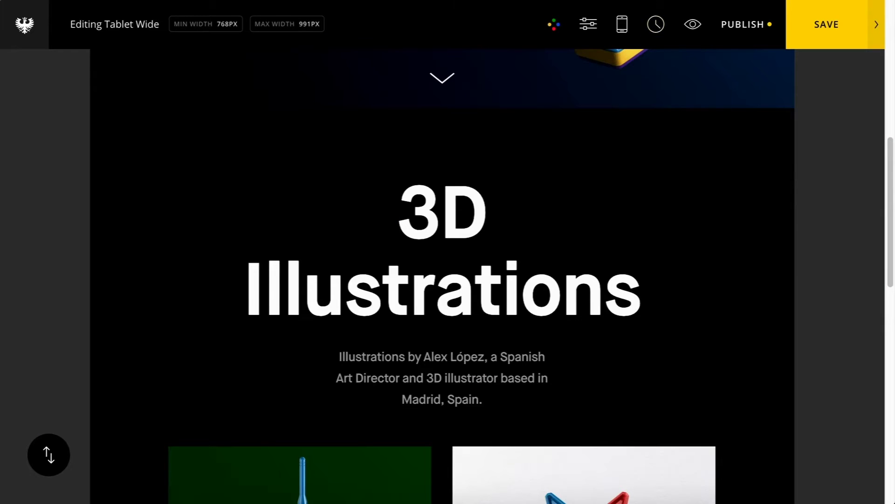
# Step: Switch the 3D Illustrations section's visibility back to Visible on Tablet Wide
pyautogui.scroll(-4, 562, 237)
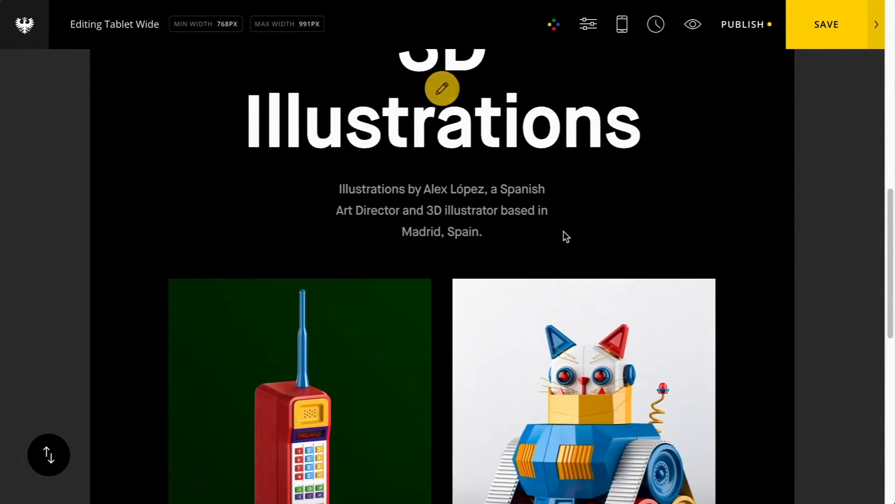
pyautogui.click(579, 130)
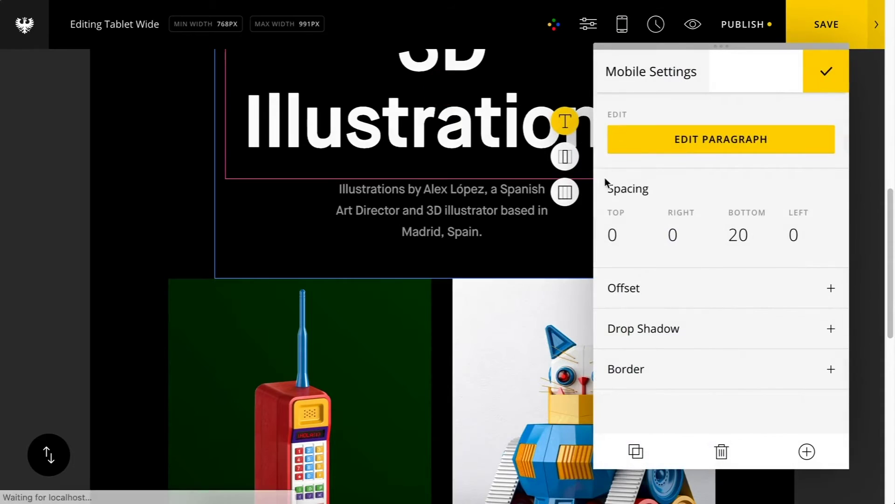
pyautogui.click(565, 191)
pyautogui.scroll(-1, 780, 342)
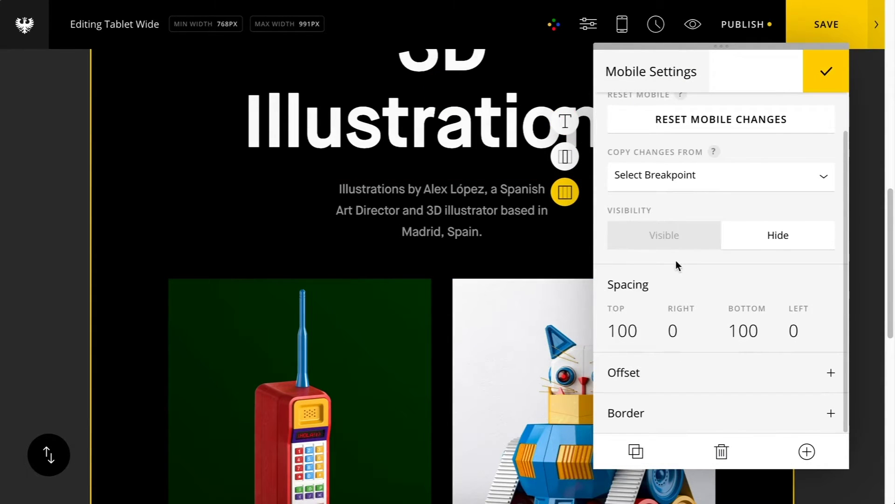
pyautogui.click(667, 244)
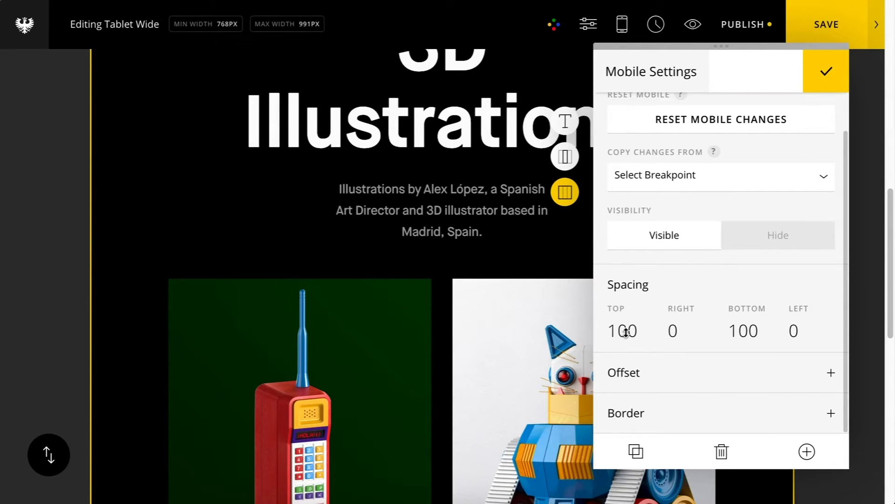
# Step: Expand the section's Offset settings and bring up the device breakpoint list
pyautogui.click(671, 376)
pyautogui.scroll(-1, 666, 281)
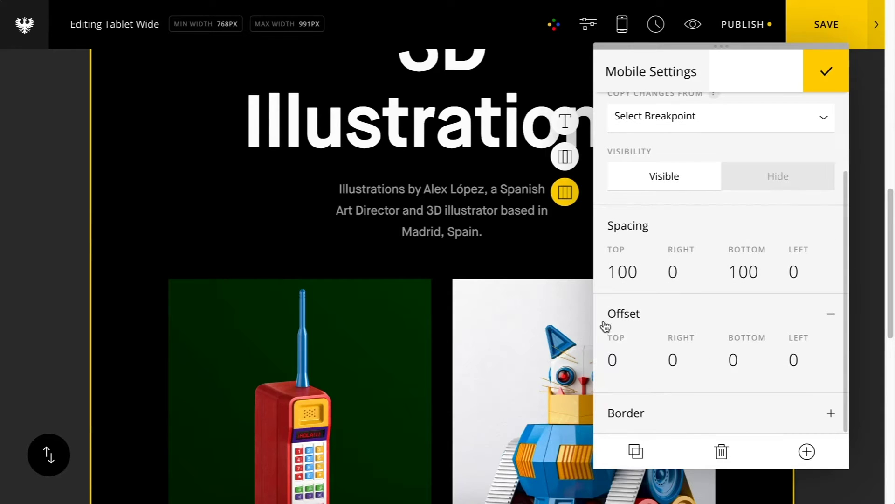
pyautogui.click(623, 29)
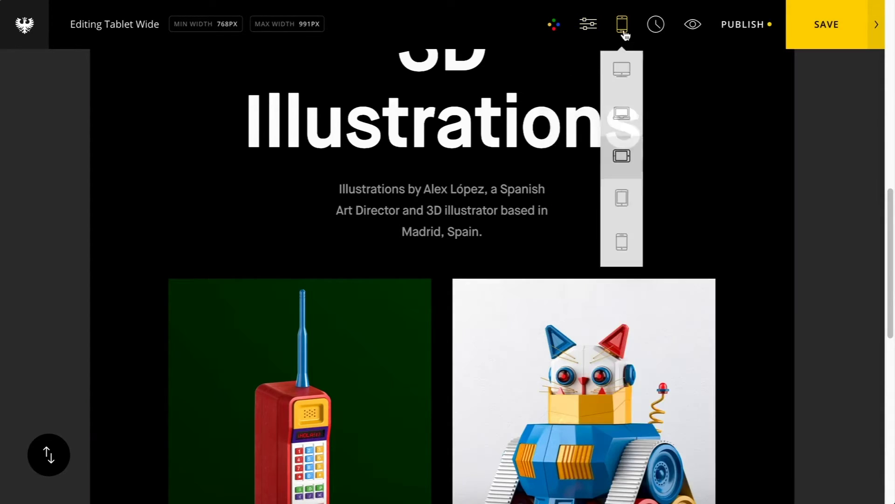
# Step: Switch to Tablet Portrait and copy the section's styles from Tablet Wide
pyautogui.click(622, 197)
pyautogui.scroll(2, 532, 264)
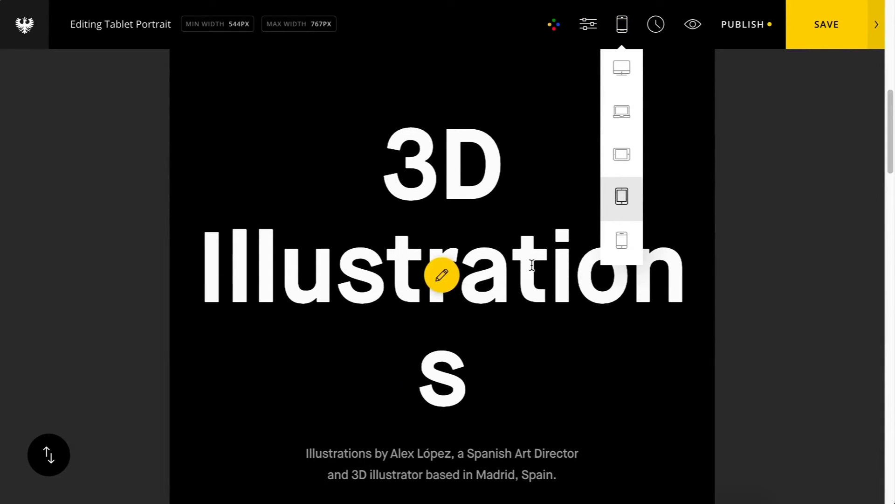
pyautogui.click(556, 268)
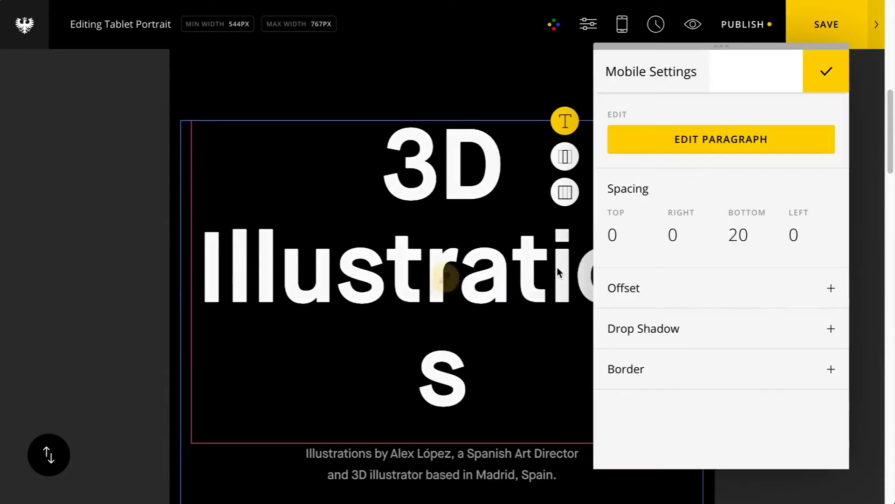
pyautogui.click(562, 205)
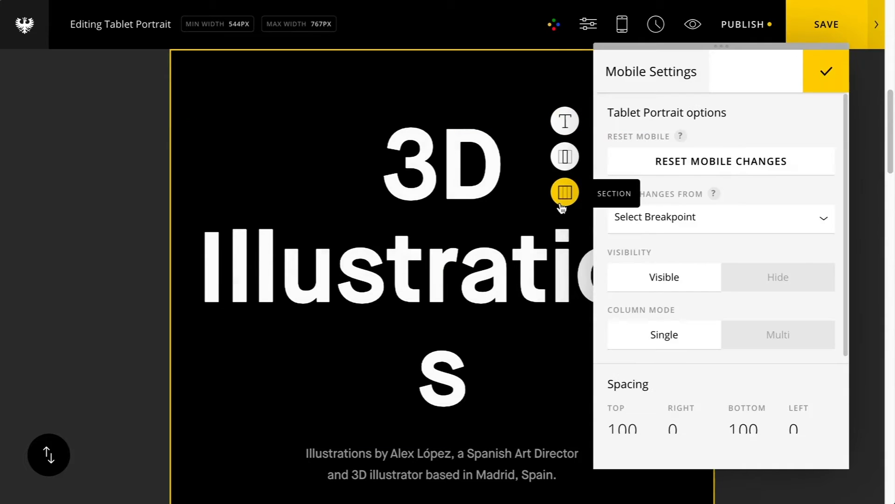
pyautogui.click(648, 221)
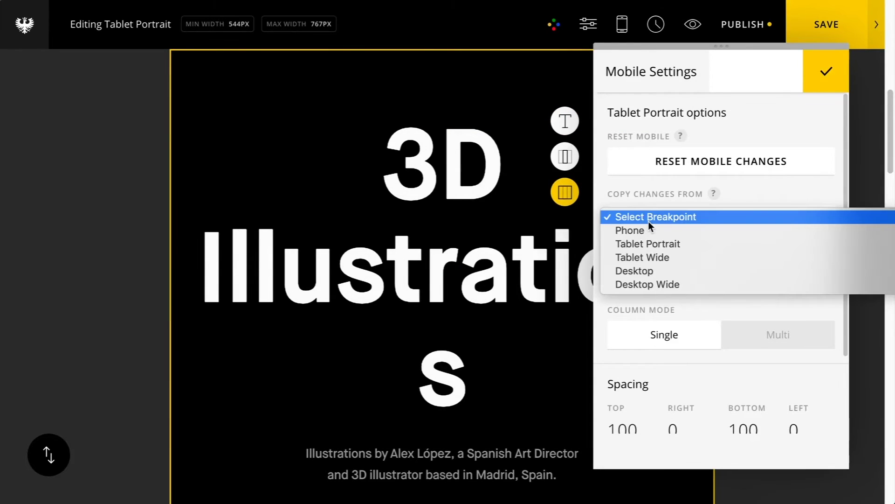
pyautogui.click(657, 258)
pyautogui.click(524, 356)
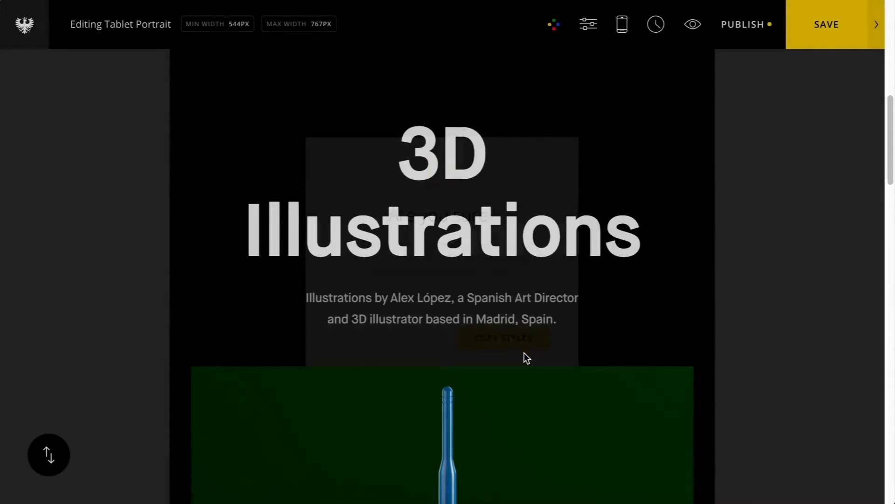
pyautogui.scroll(-6, 488, 222)
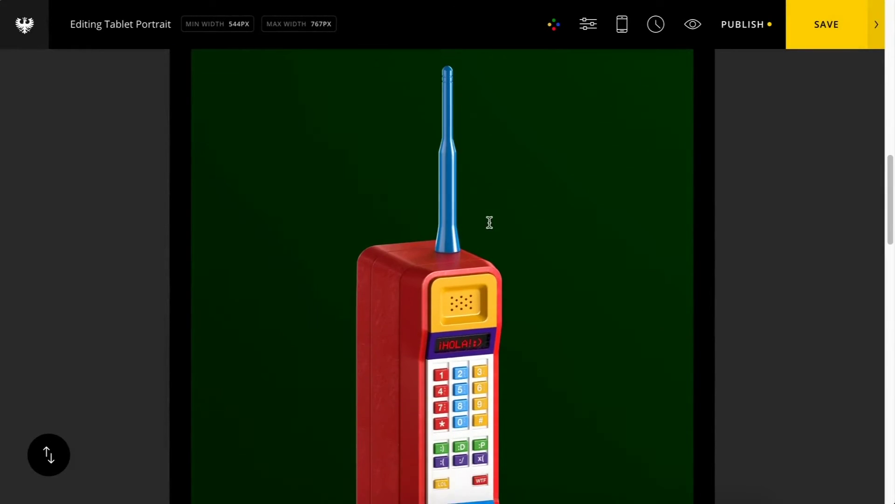
pyautogui.scroll(-6, 488, 222)
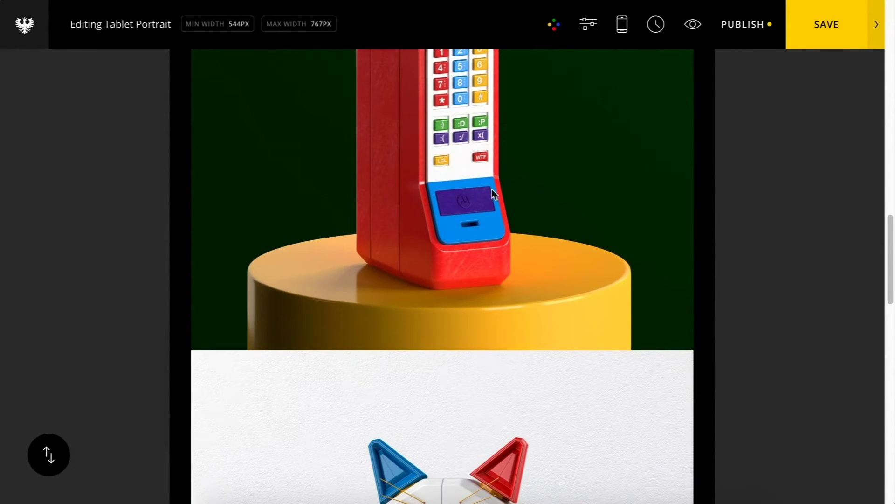
pyautogui.scroll(-2, 505, 271)
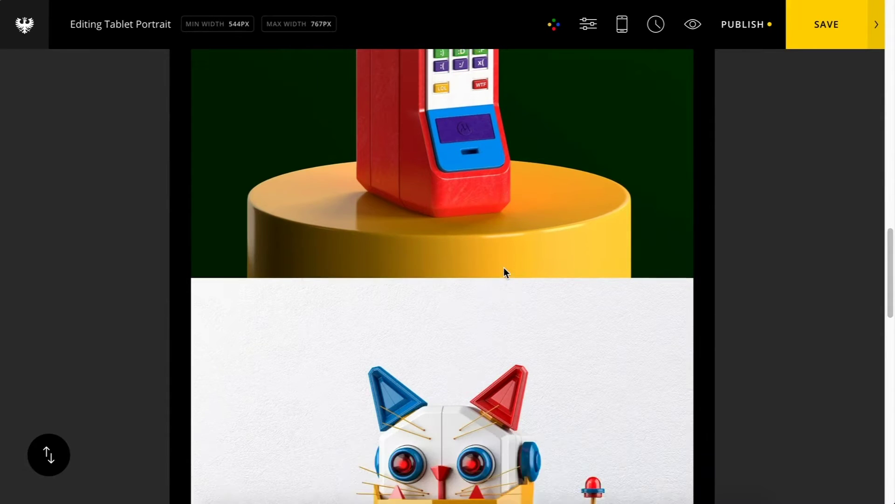
# Step: Set the phone image column's order to 2 on Tablet Portrait
pyautogui.click(509, 314)
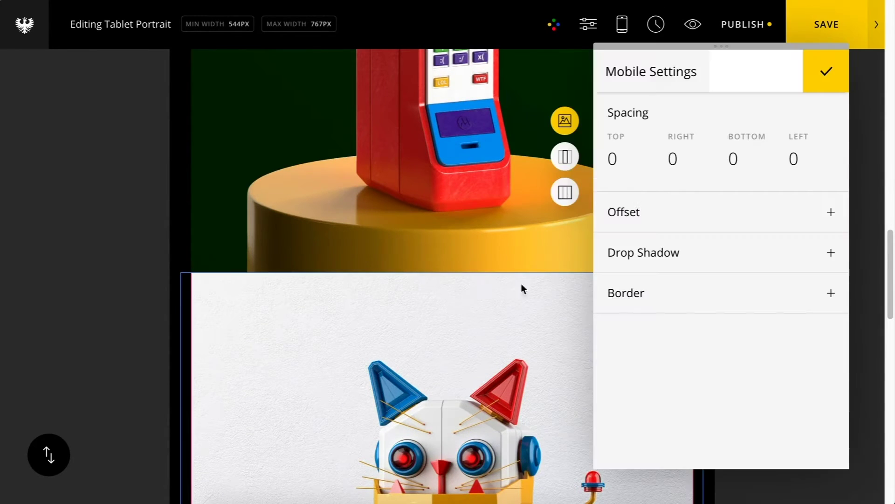
pyautogui.click(564, 170)
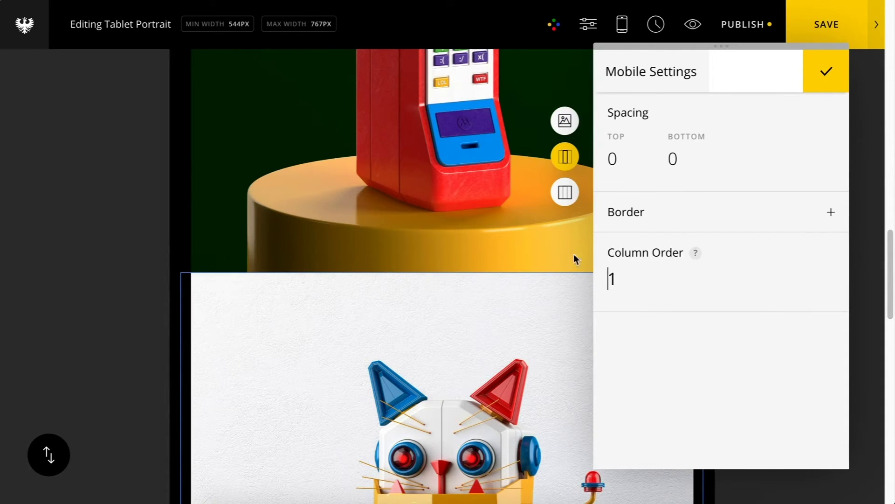
pyautogui.click(523, 208)
pyautogui.click(565, 156)
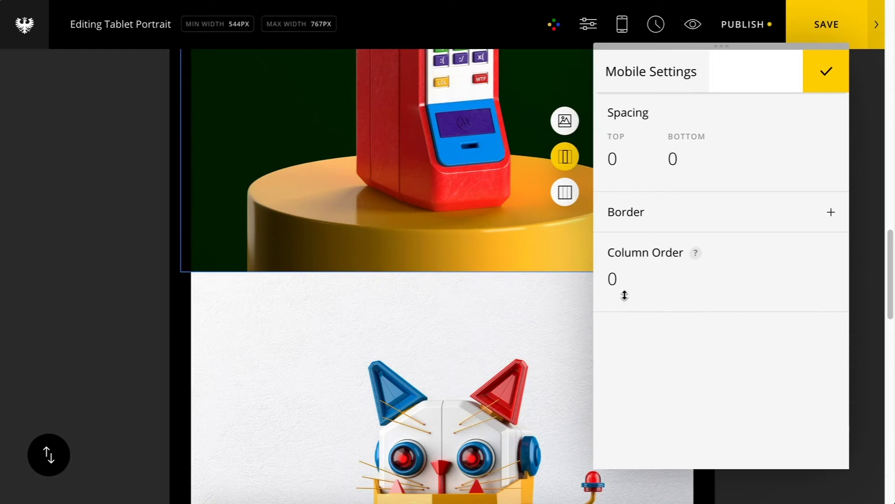
pyautogui.moveTo(624, 284); pyautogui.dragTo(624, 279)
pyautogui.scroll(10, 545, 306)
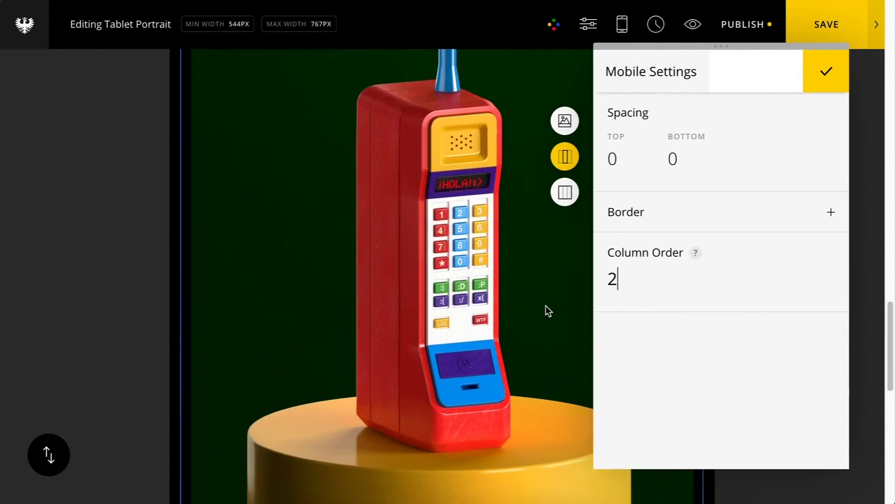
pyautogui.scroll(10, 546, 306)
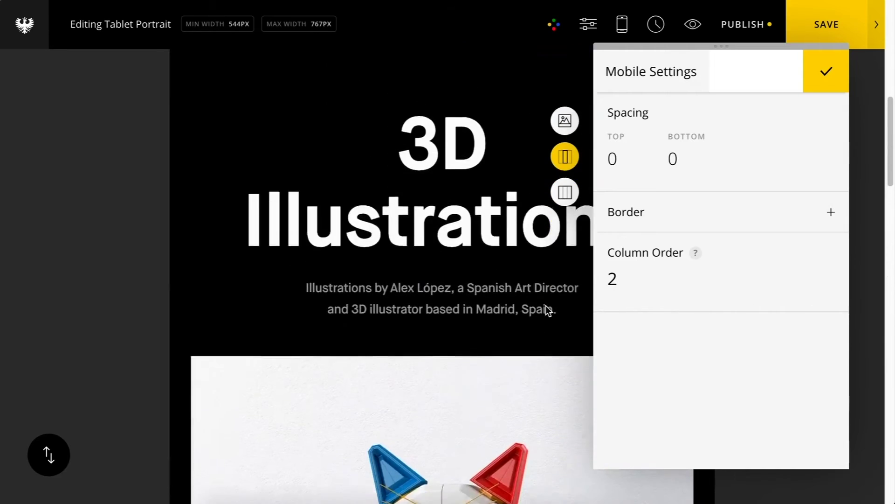
pyautogui.scroll(-10, 546, 306)
pyautogui.scroll(-3, 546, 305)
pyautogui.scroll(5, 537, 299)
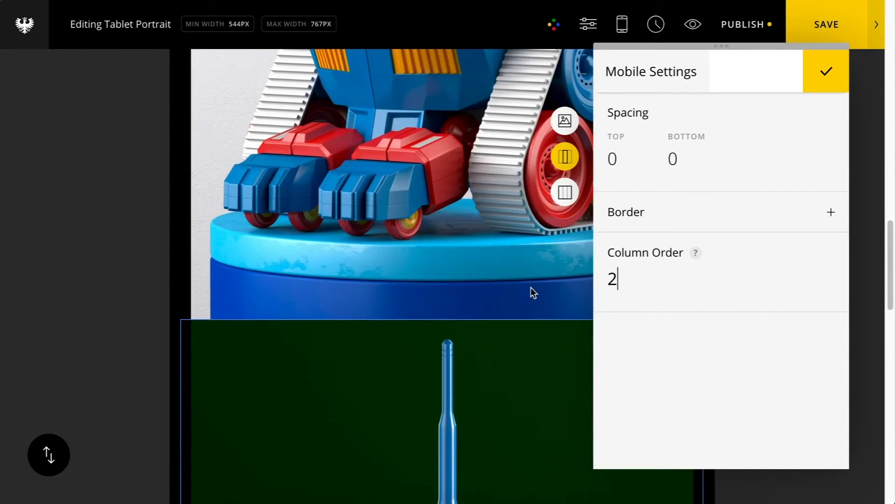
# Step: Give the robot-cat image 50 bottom spacing
pyautogui.click(526, 284)
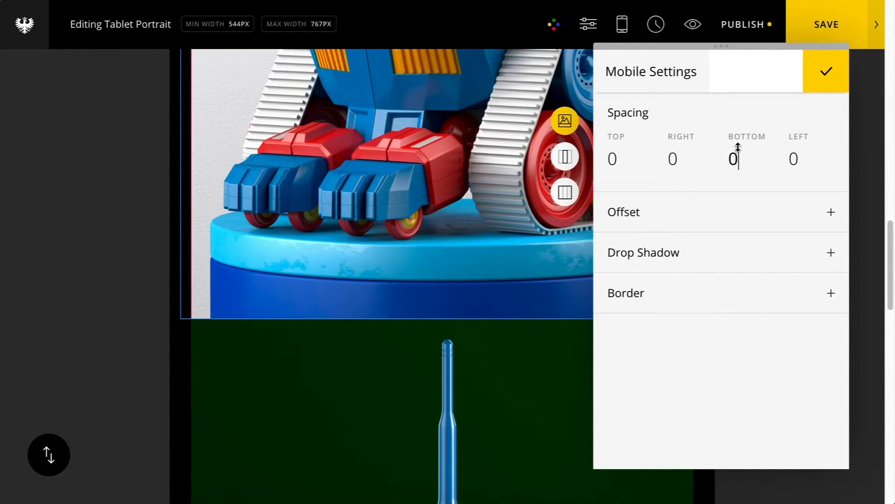
pyautogui.moveTo(738, 147); pyautogui.dragTo(756, 51)
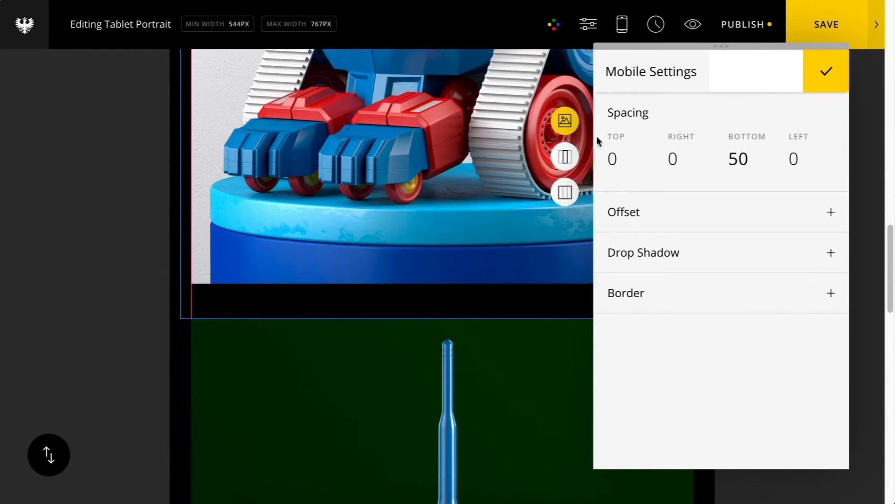
pyautogui.click(565, 193)
# Step: Set the Tablet Portrait section's Column Mode to Multi
pyautogui.scroll(-2, 493, 261)
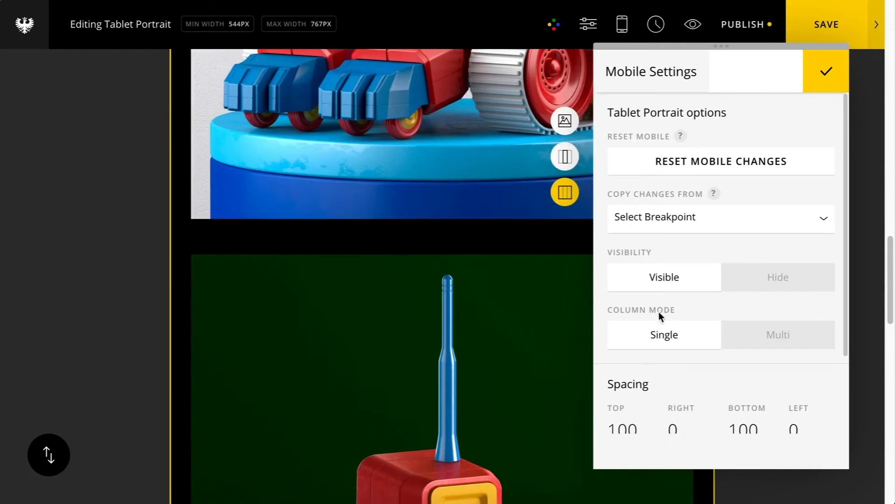
pyautogui.scroll(-2, 659, 316)
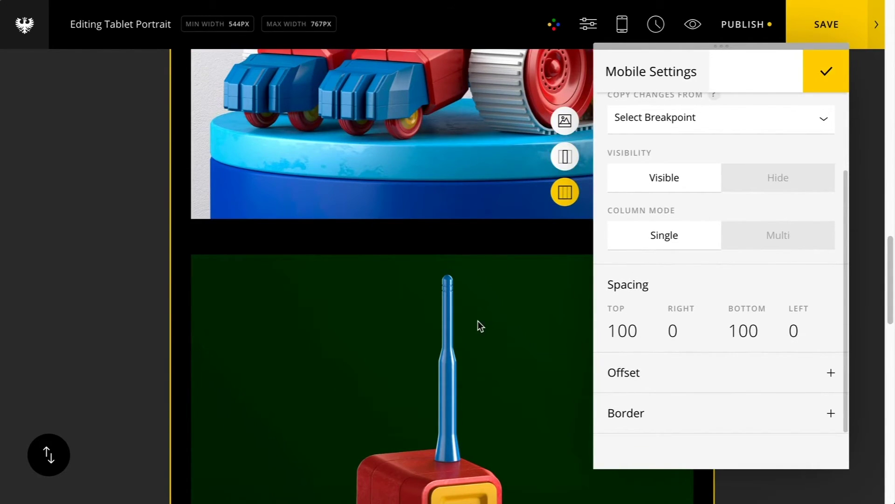
pyautogui.scroll(-10, 478, 324)
pyautogui.scroll(8, 477, 323)
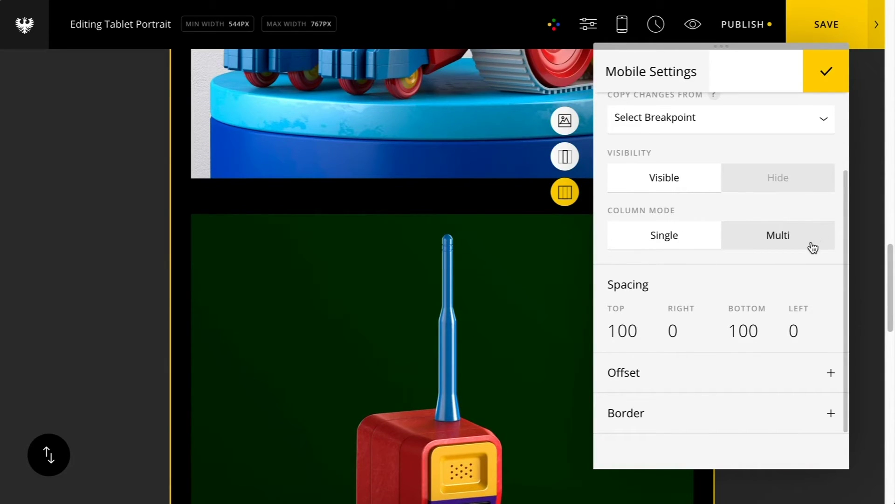
pyautogui.click(765, 236)
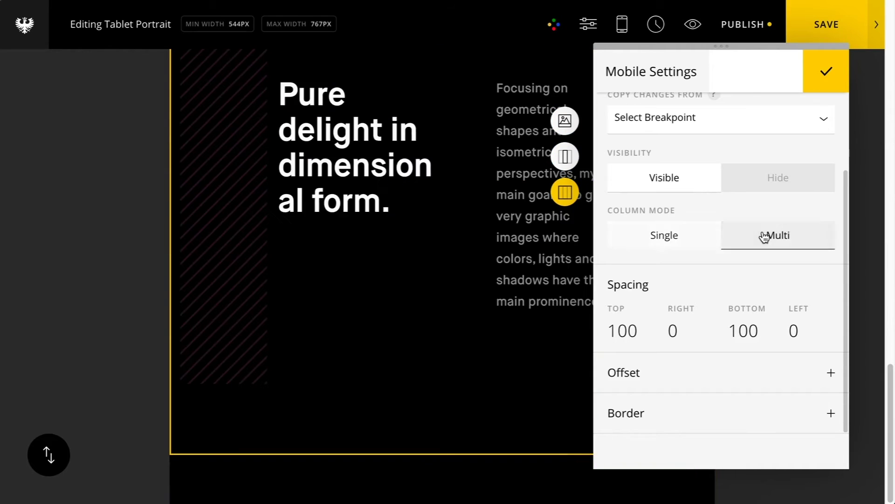
pyautogui.scroll(7, 544, 331)
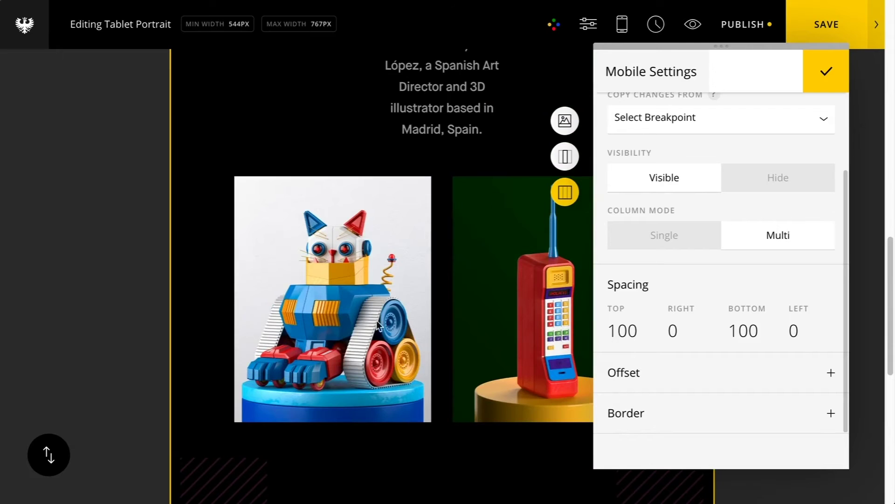
pyautogui.scroll(3, 426, 220)
pyautogui.scroll(3, 426, 221)
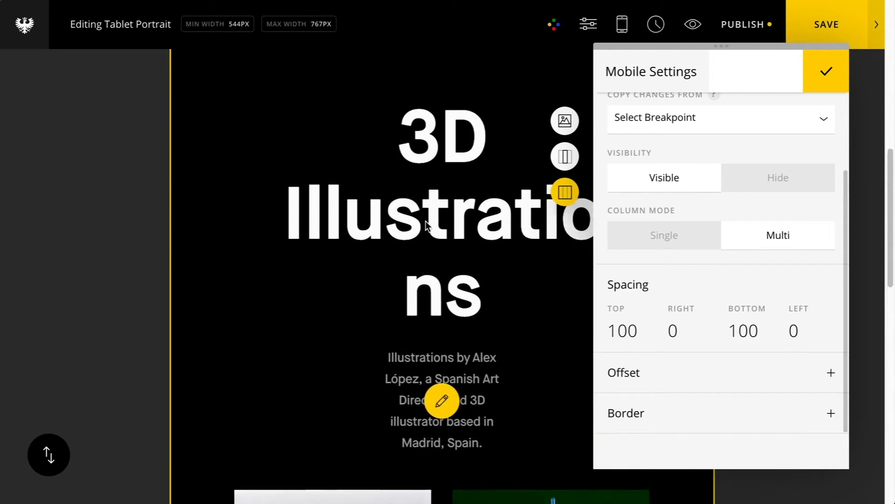
pyautogui.scroll(-1, 433, 266)
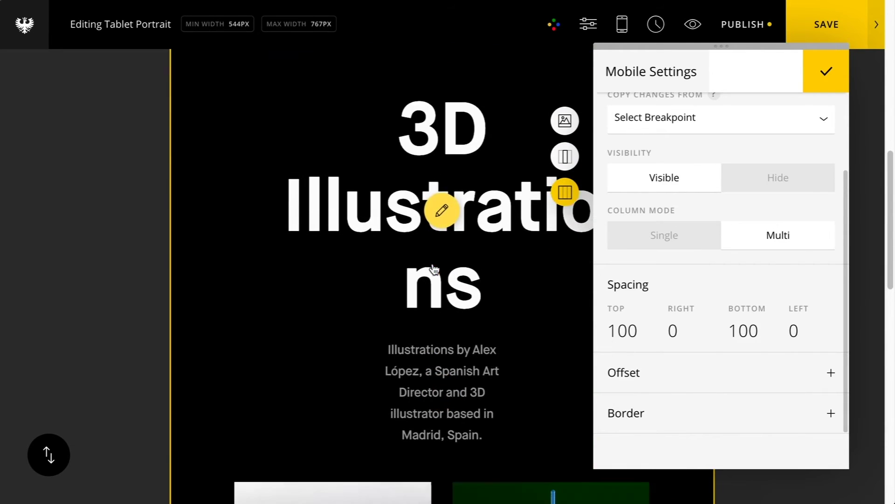
# Step: Shrink the 3D Illustrations heading to font size 78 with line height 84
pyautogui.click(442, 212)
pyautogui.moveTo(505, 286); pyautogui.dragTo(368, 105)
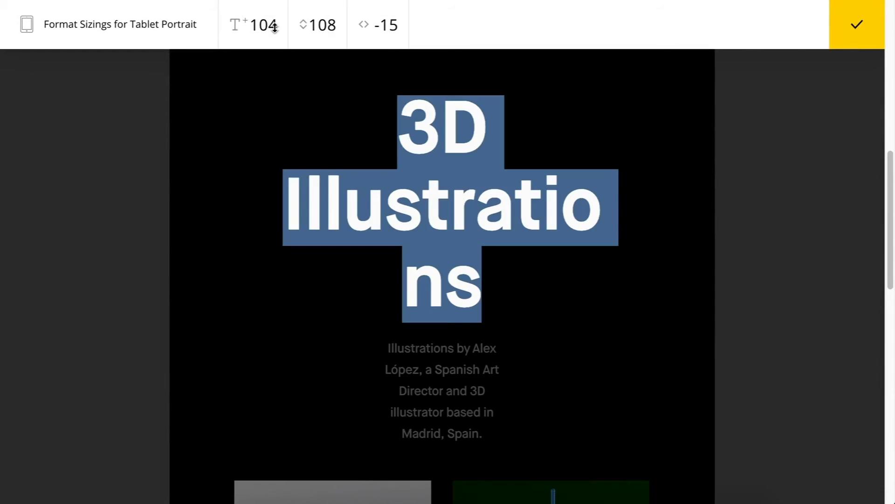
pyautogui.moveTo(275, 28); pyautogui.dragTo(271, 85)
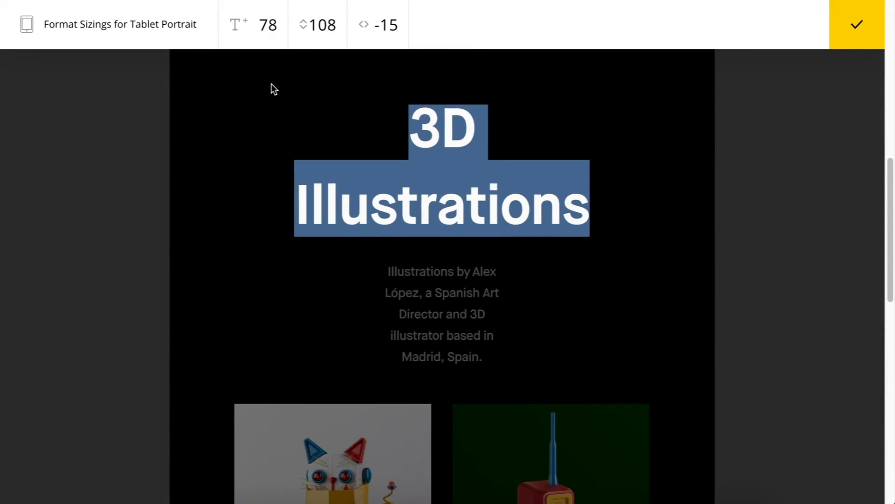
pyautogui.moveTo(315, 24); pyautogui.dragTo(315, 79)
pyautogui.click(844, 38)
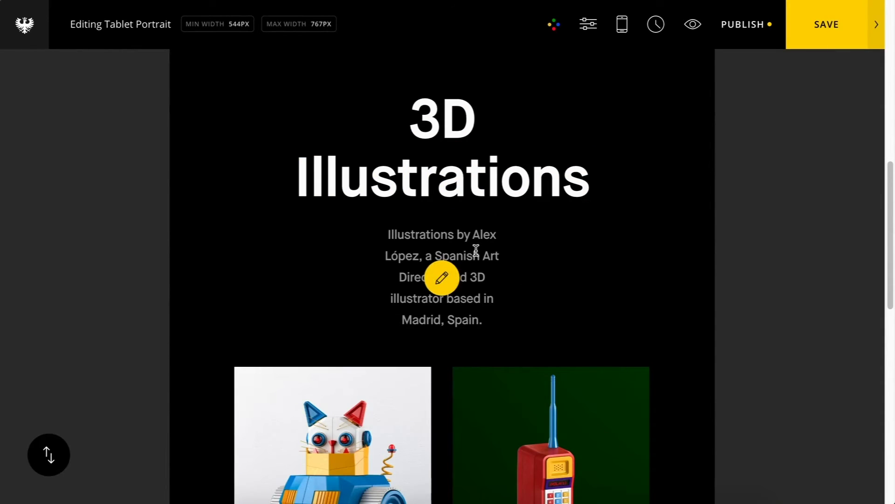
# Step: Set the intro paragraph's left and right spacing to 0
pyautogui.click(442, 278)
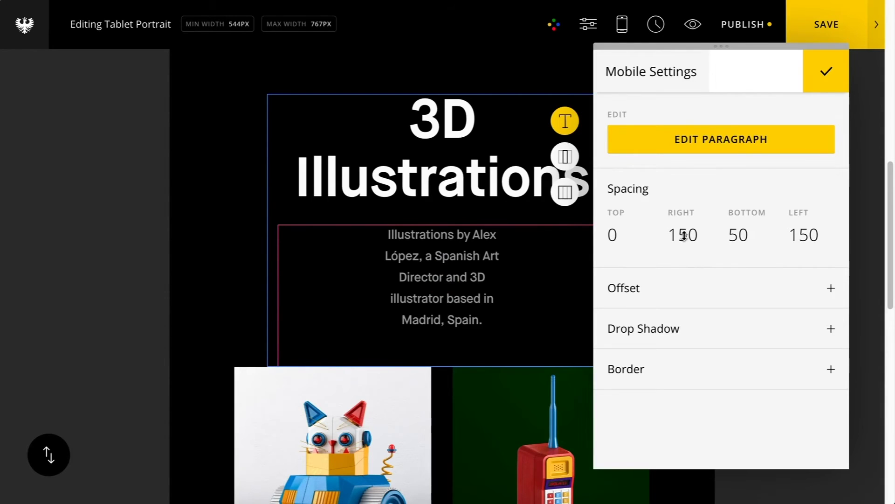
pyautogui.press('BackSpace')
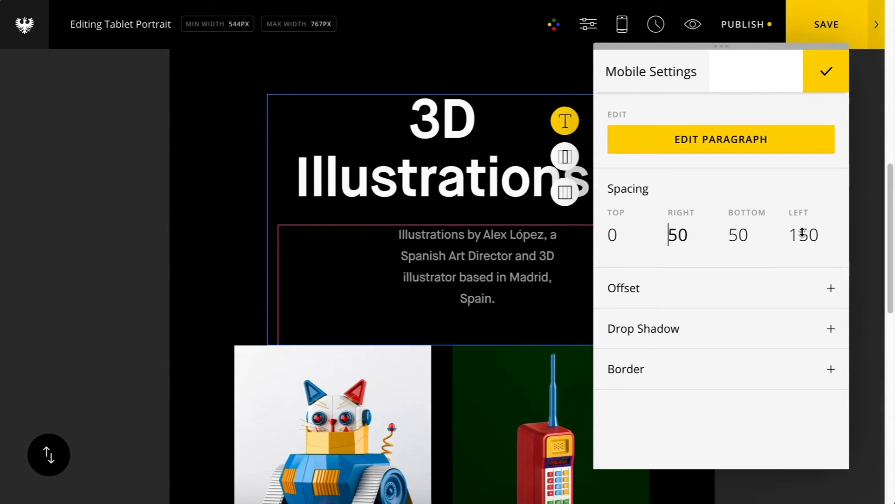
pyautogui.click(802, 232)
pyautogui.press('BackSpace')
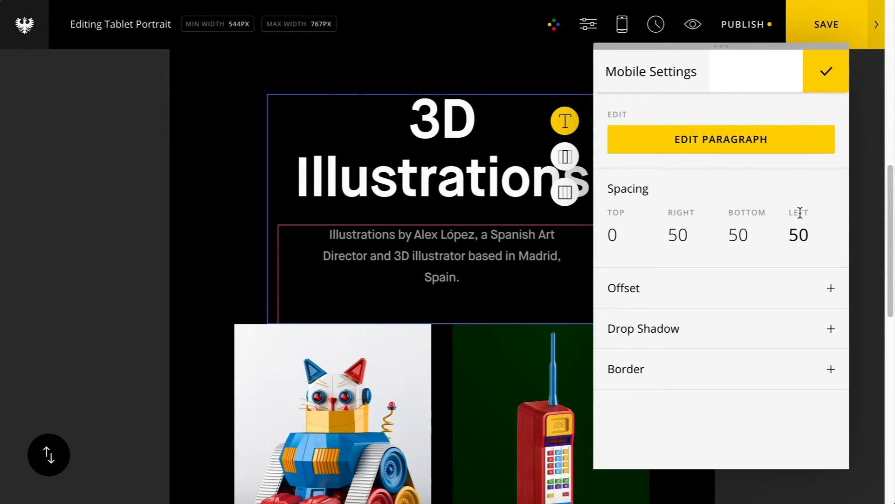
pyautogui.press('BackSpace')
pyautogui.click(679, 234)
pyautogui.press('BackSpace')
pyautogui.click(826, 71)
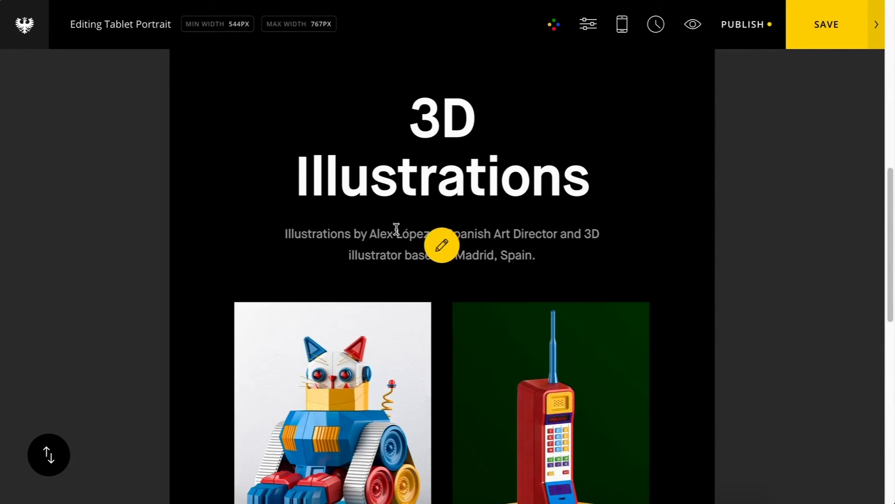
# Step: Set the 'Focusing on geometrical shapes' paragraph to font size 15, line height 26
pyautogui.scroll(-8, 394, 233)
pyautogui.scroll(-2, 395, 231)
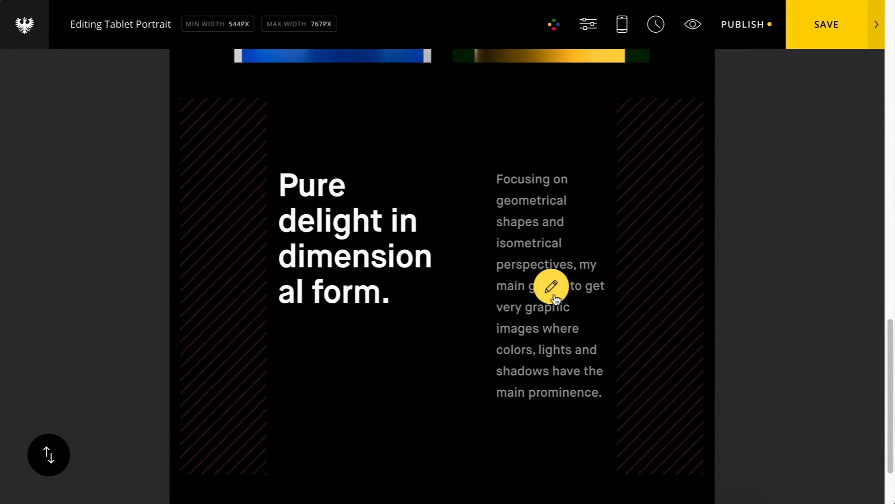
pyautogui.click(554, 293)
pyautogui.moveTo(606, 387); pyautogui.dragTo(448, 65)
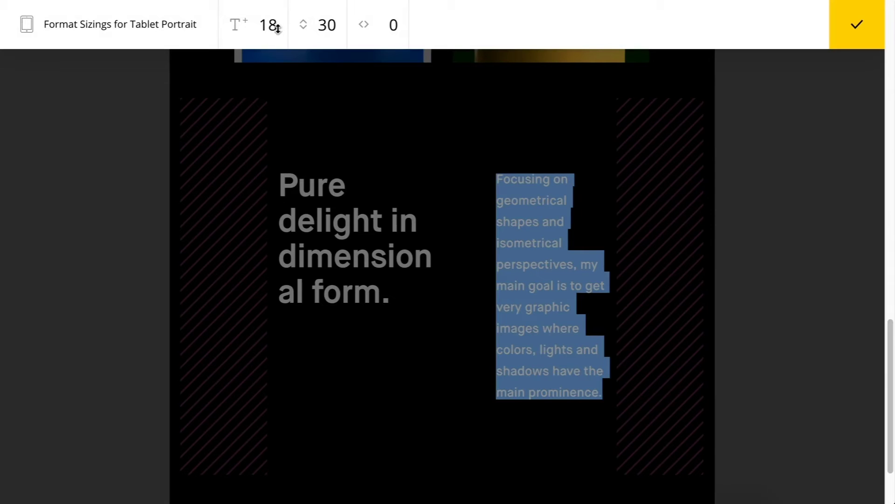
pyautogui.moveTo(274, 25); pyautogui.dragTo(332, 36)
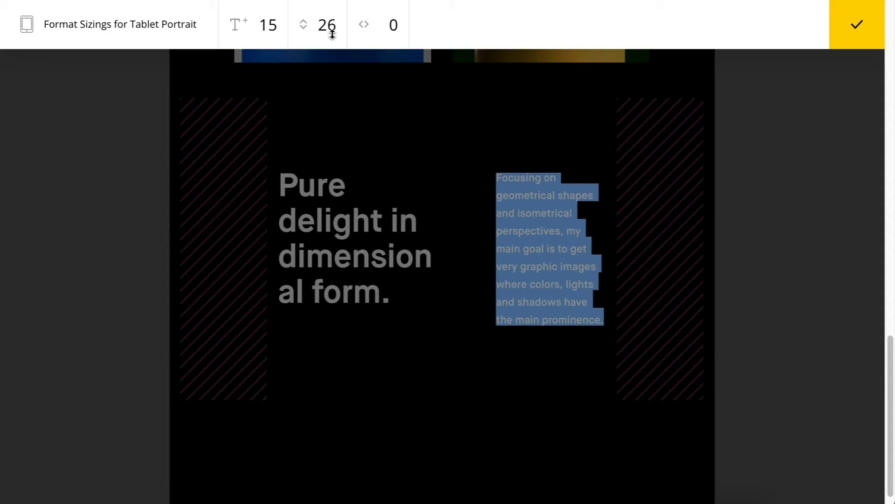
pyautogui.click(847, 35)
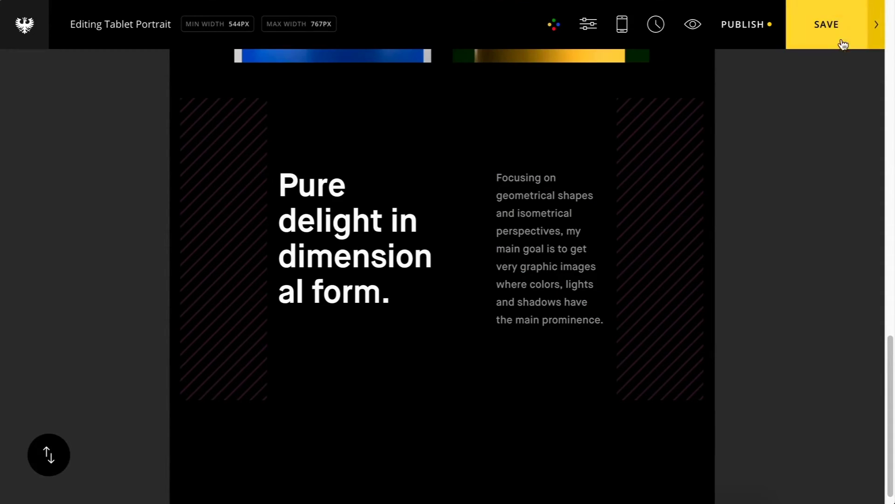
pyautogui.scroll(3, 434, 261)
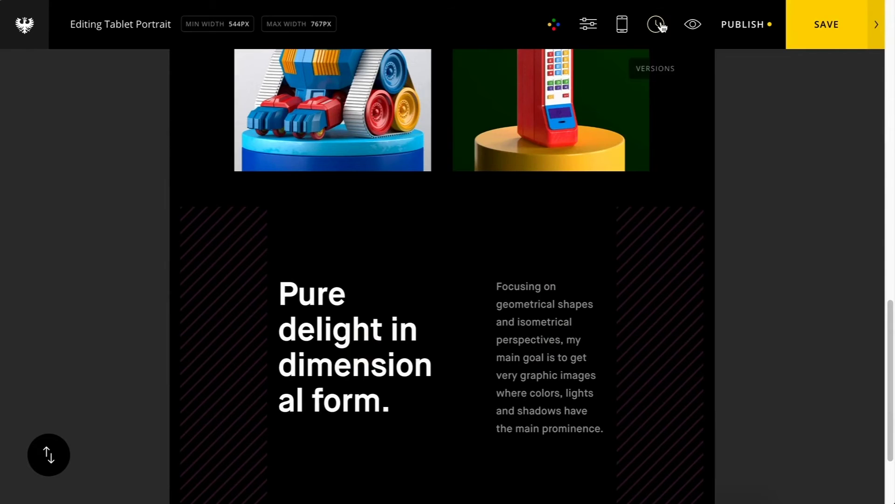
pyautogui.click(629, 19)
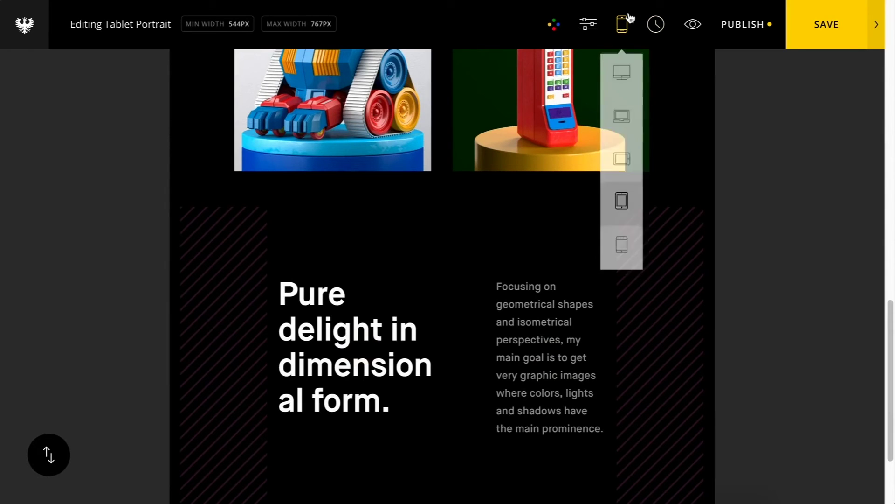
# Step: Switch the editor to the Mobile layout and look over the page
pyautogui.click(625, 231)
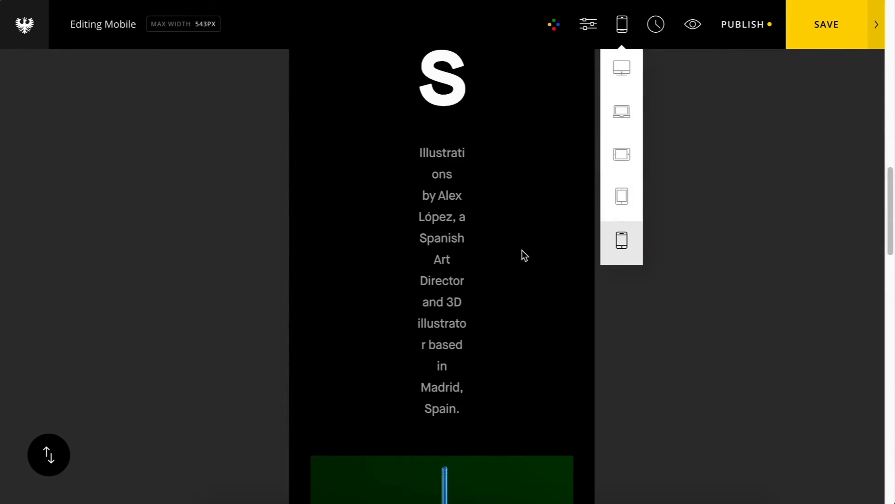
pyautogui.scroll(-10, 522, 249)
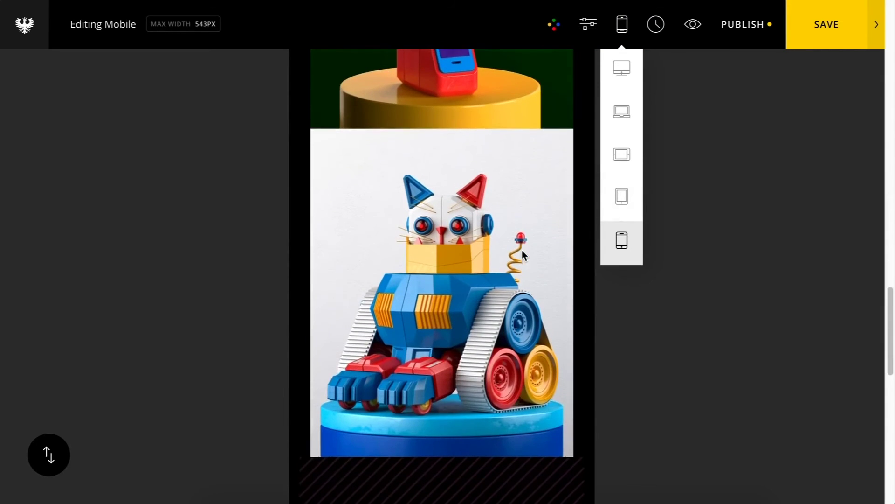
pyautogui.scroll(-3, 522, 250)
pyautogui.scroll(8, 522, 250)
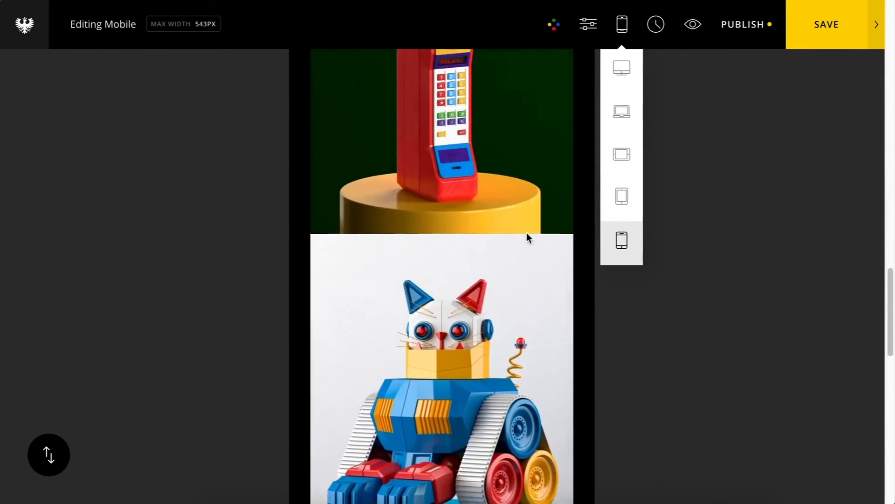
pyautogui.scroll(5, 526, 233)
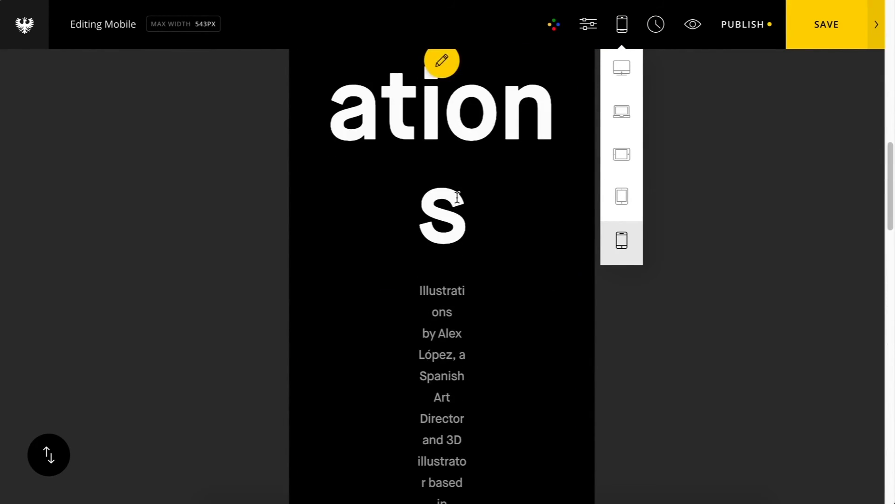
# Step: Copy the Tablet Portrait styles onto the intro section's Mobile layout
pyautogui.click(456, 194)
pyautogui.click(564, 197)
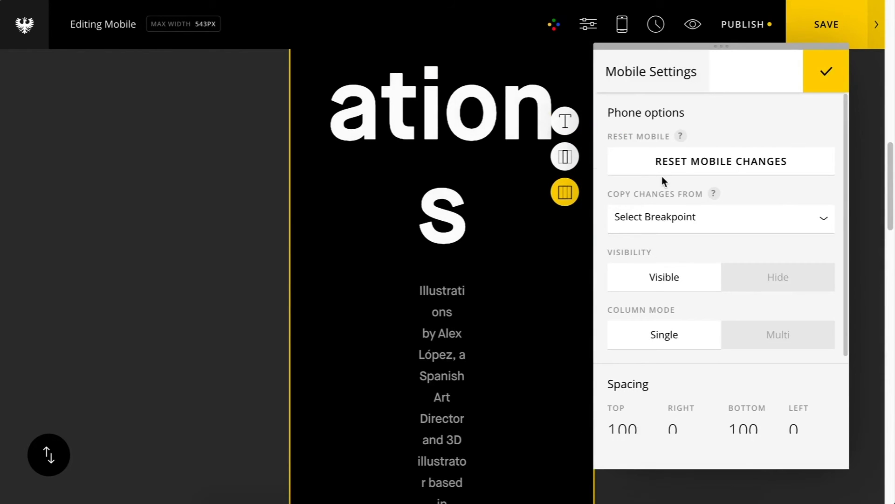
pyautogui.click(667, 221)
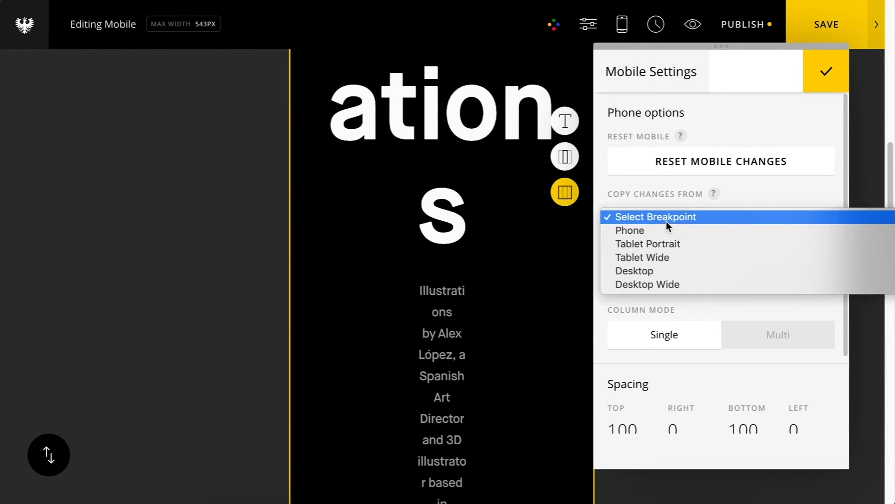
pyautogui.click(673, 246)
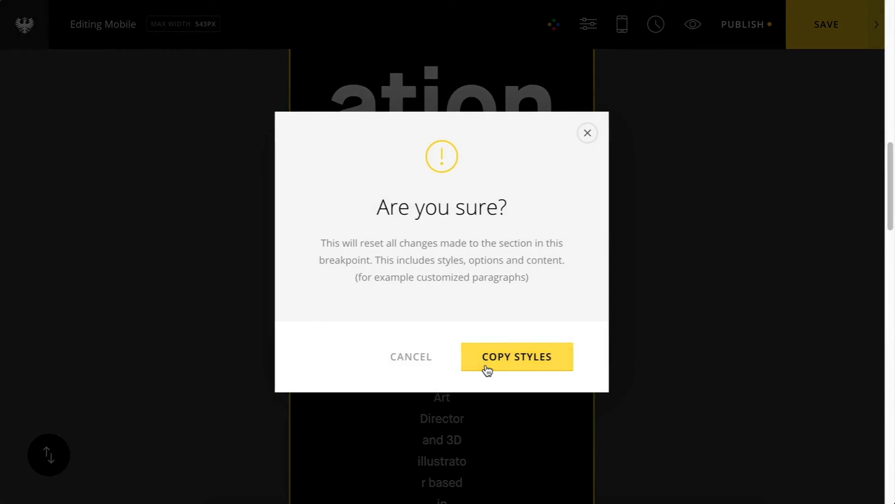
pyautogui.click(484, 367)
pyautogui.scroll(6, 471, 279)
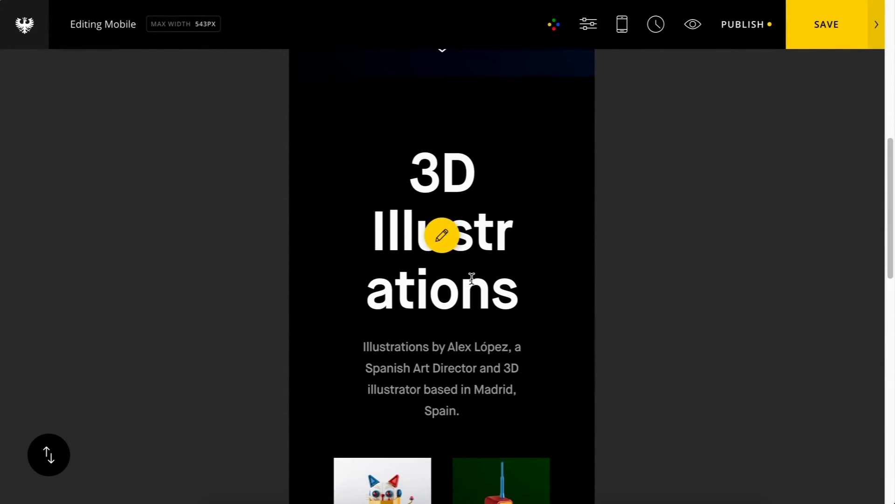
# Step: Resize the mobile 3D Illustrations heading text to font size 62 with line height 64
pyautogui.click(441, 237)
pyautogui.moveTo(410, 169); pyautogui.dragTo(600, 352)
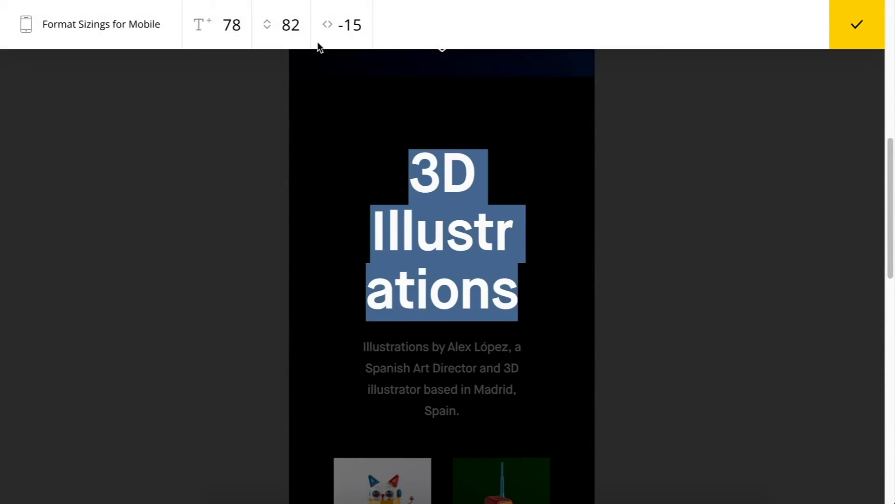
pyautogui.moveTo(223, 13); pyautogui.dragTo(230, 50)
pyautogui.moveTo(301, 32); pyautogui.dragTo(303, 72)
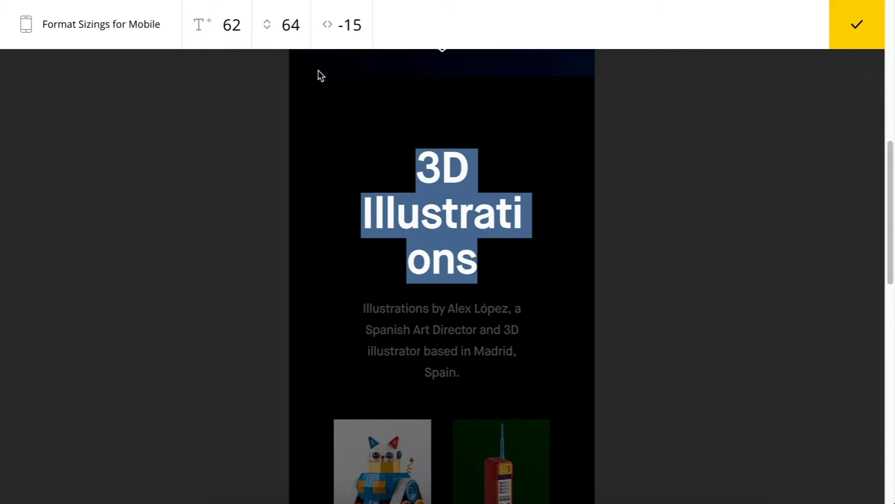
pyautogui.click(870, 34)
pyautogui.click(511, 196)
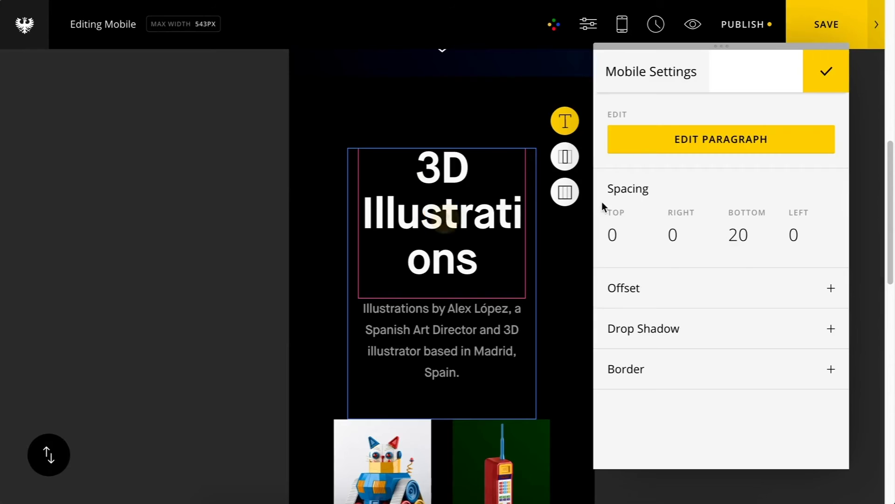
# Step: Set the mobile intro section's Column Mode to Single so the heading, text and images stack
pyautogui.click(571, 159)
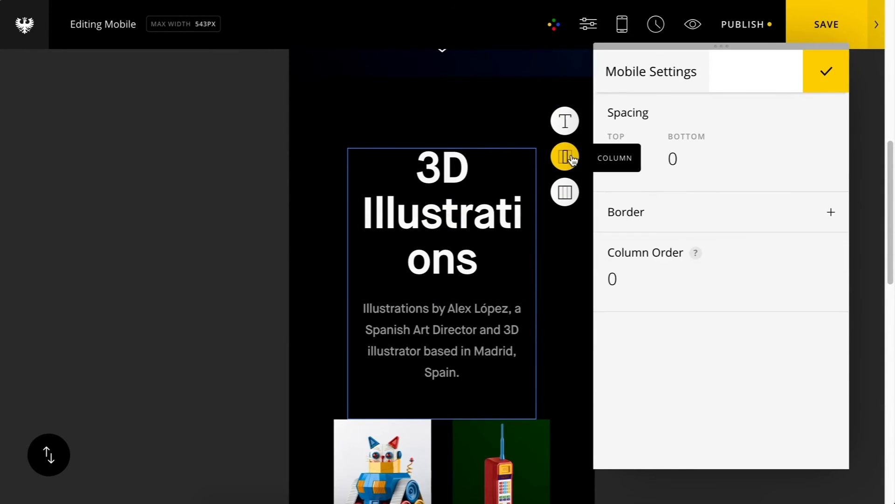
pyautogui.click(566, 192)
pyautogui.scroll(-2, 665, 259)
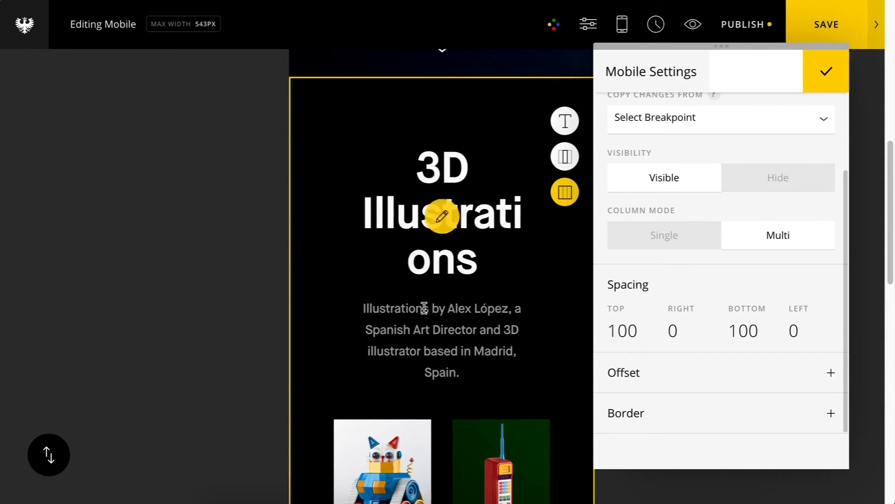
pyautogui.click(442, 341)
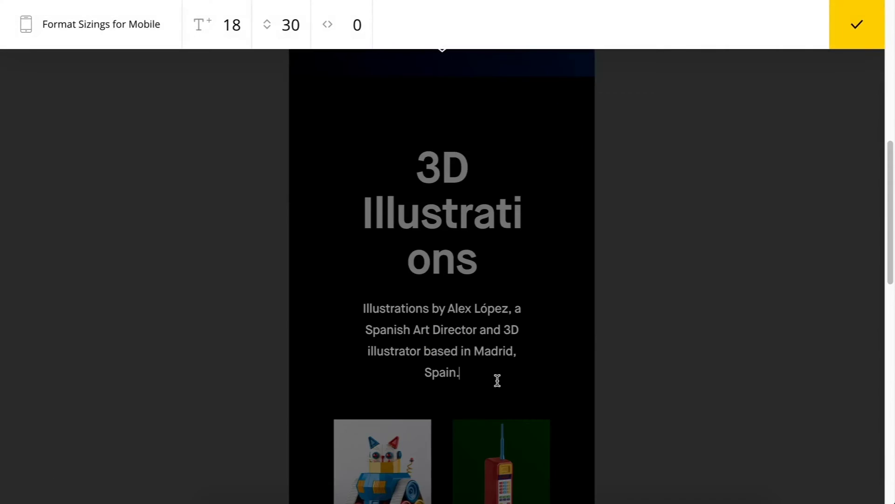
pyautogui.hotkey('ctrl', 'a')
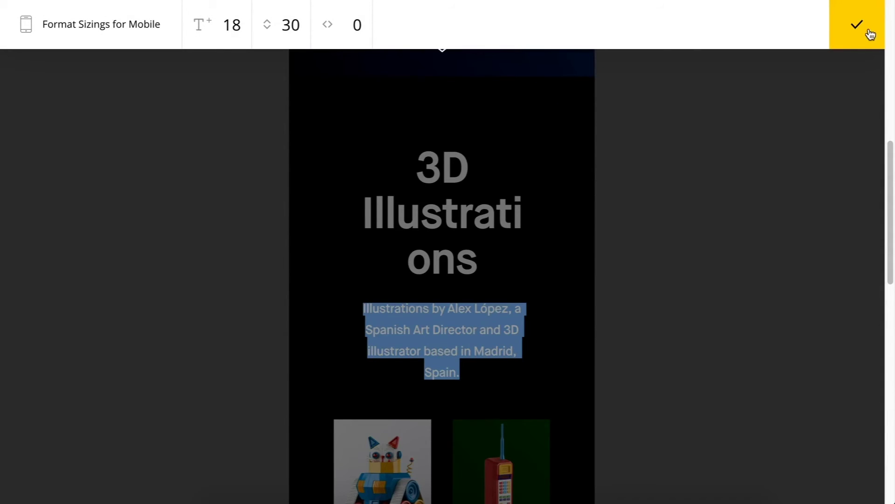
pyautogui.click(870, 34)
pyautogui.click(440, 216)
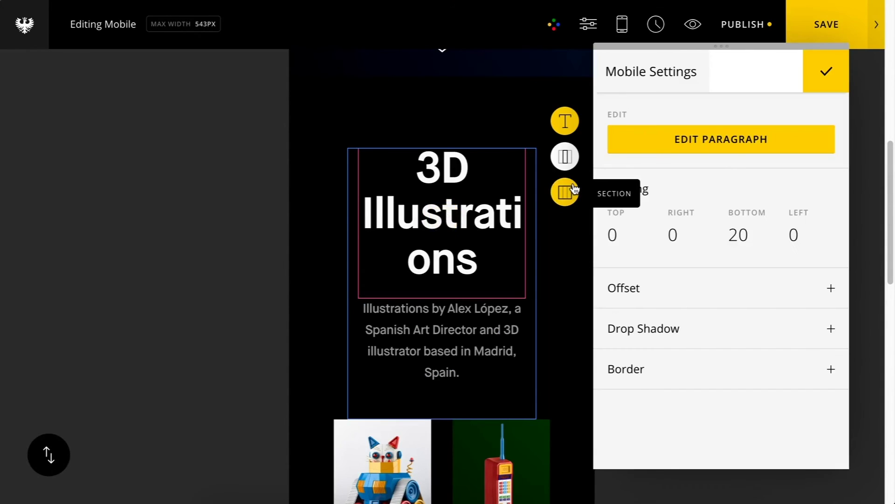
pyautogui.click(574, 189)
pyautogui.scroll(-2, 690, 266)
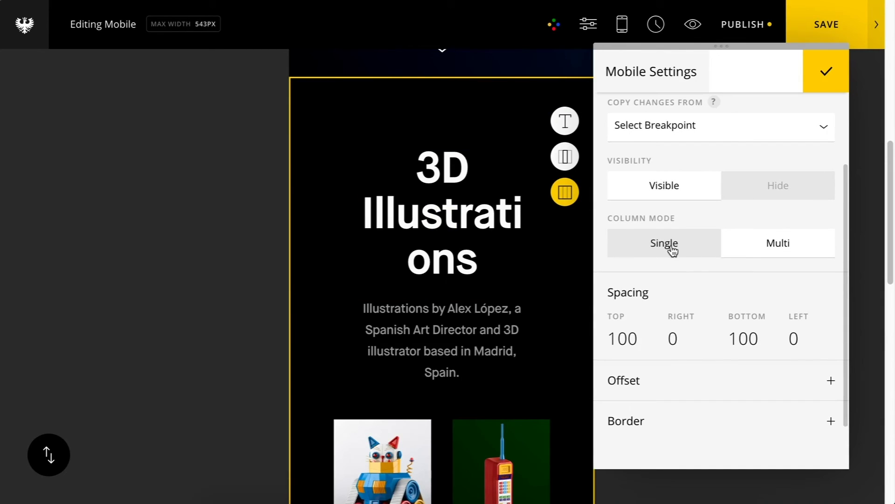
pyautogui.click(664, 244)
pyautogui.click(812, 84)
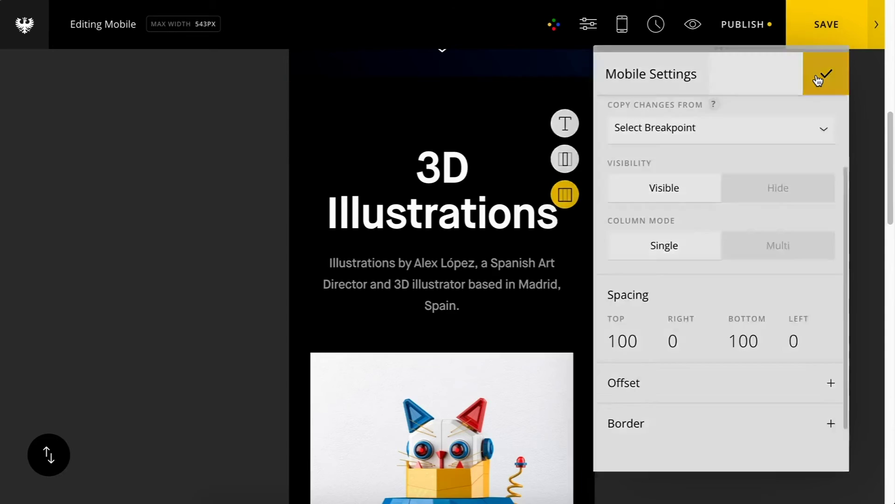
pyautogui.scroll(-10, 583, 247)
# Step: Reduce the mobile paragraph's top spacing to about 20
pyautogui.scroll(-10, 583, 248)
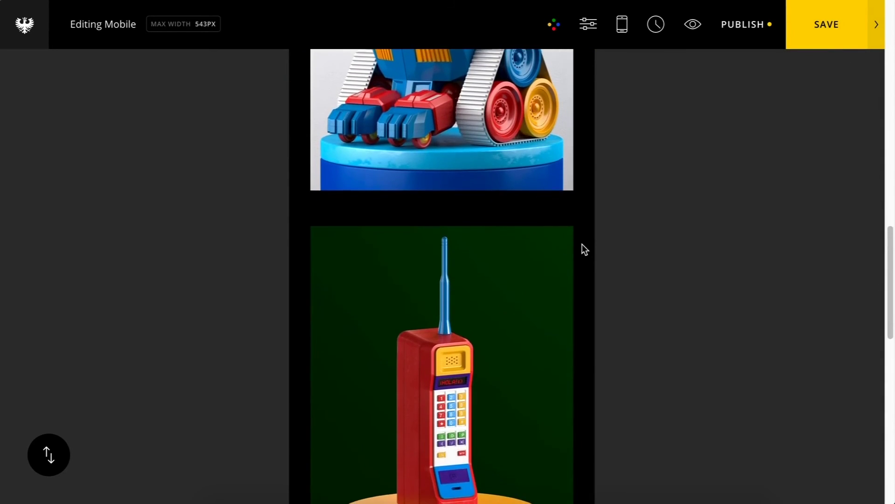
pyautogui.scroll(-1, 583, 248)
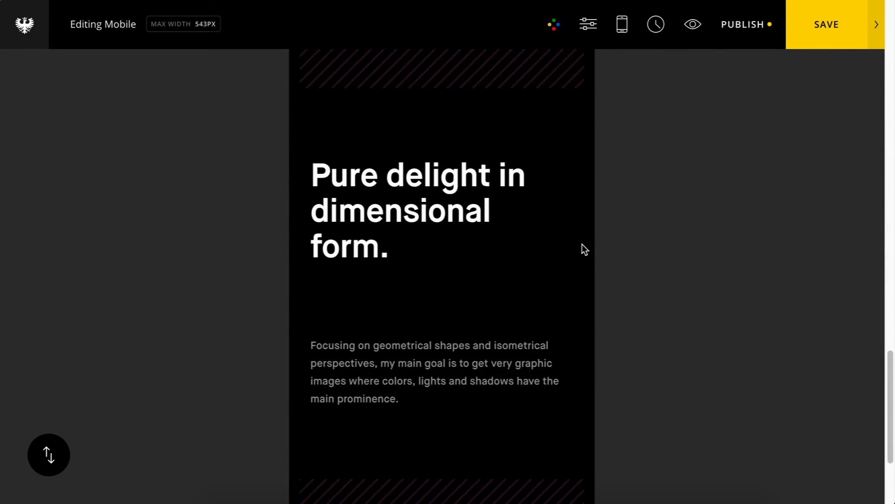
pyautogui.click(460, 225)
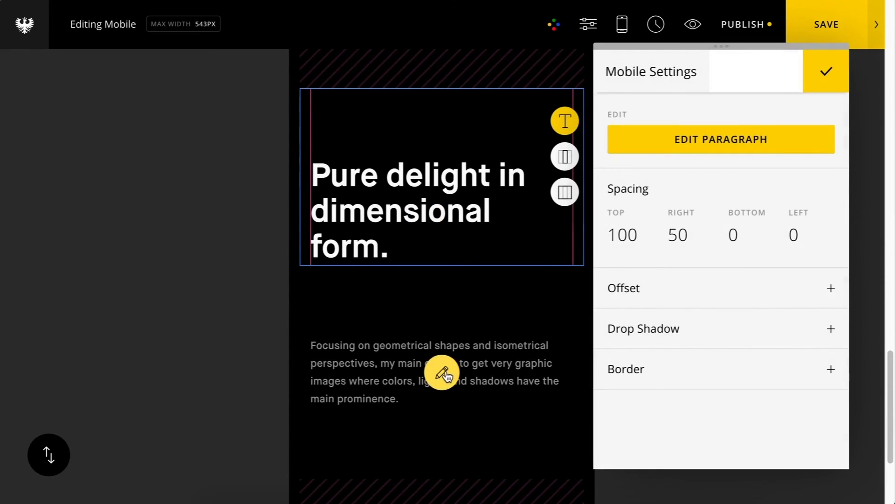
pyautogui.click(408, 362)
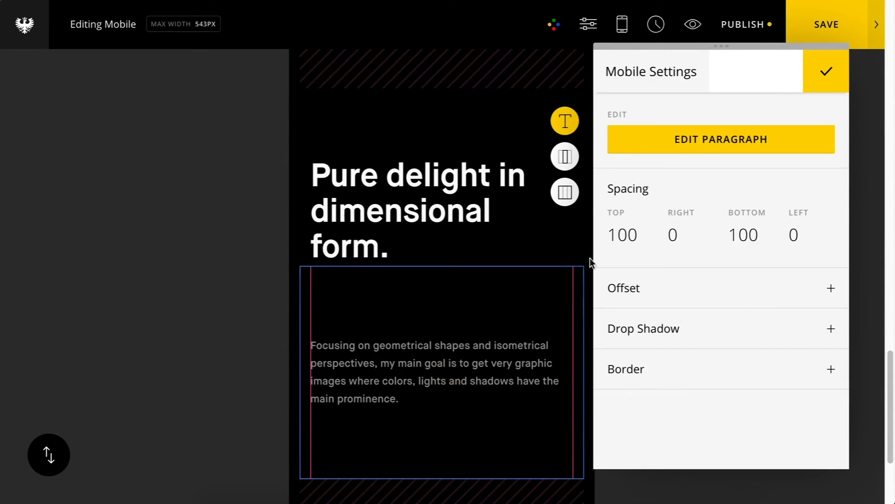
pyautogui.click(631, 239)
pyautogui.press('BackSpace')
pyautogui.press('BackSpace')
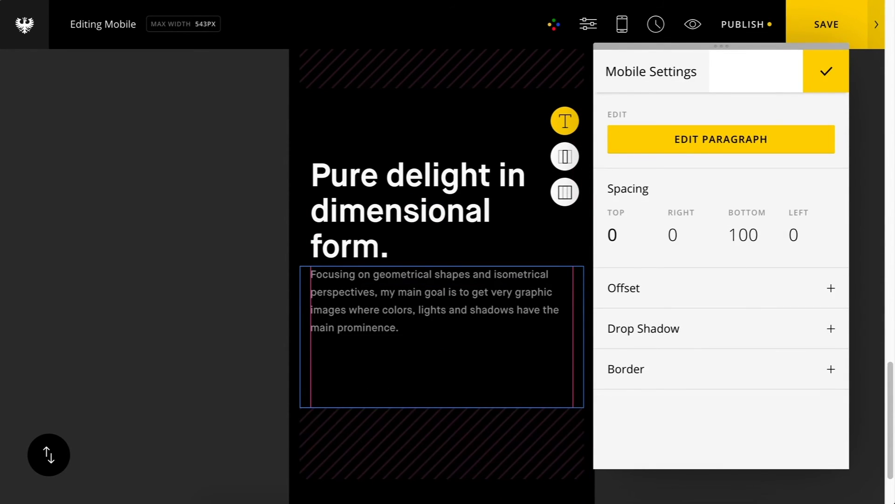
pyautogui.moveTo(632, 245); pyautogui.dragTo(634, 199)
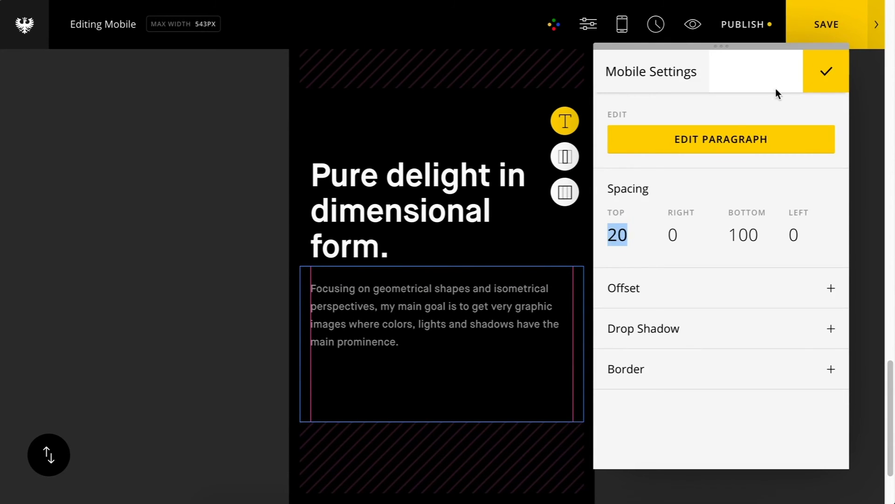
pyautogui.click(825, 72)
# Step: Set the heading section's mobile top and bottom spacing to 50 each
pyautogui.scroll(2, 524, 238)
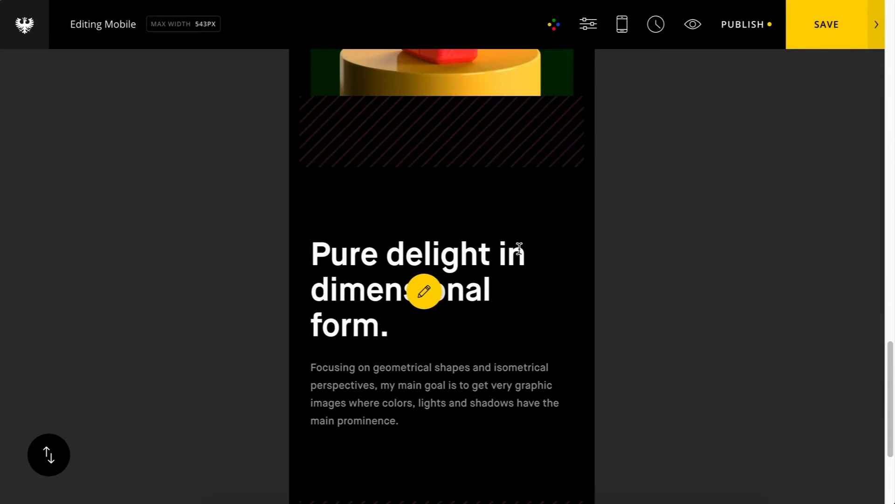
pyautogui.scroll(-2, 513, 174)
pyautogui.click(516, 176)
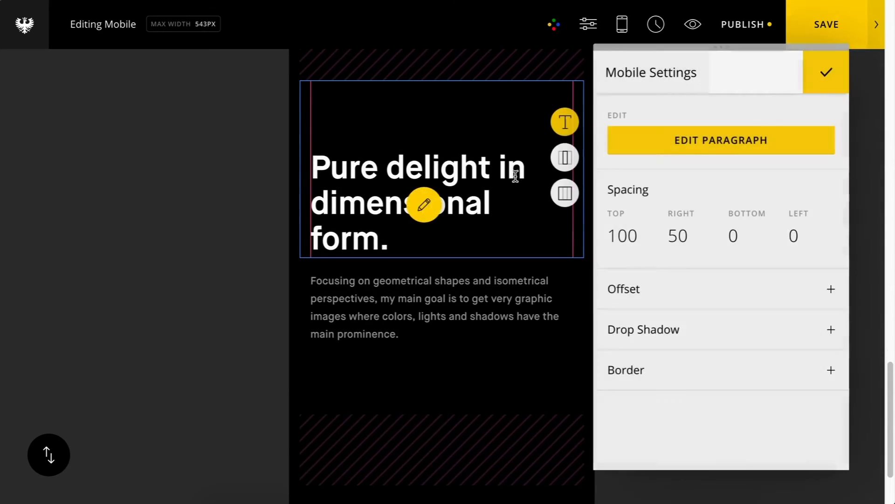
pyautogui.click(565, 192)
pyautogui.scroll(-2, 671, 301)
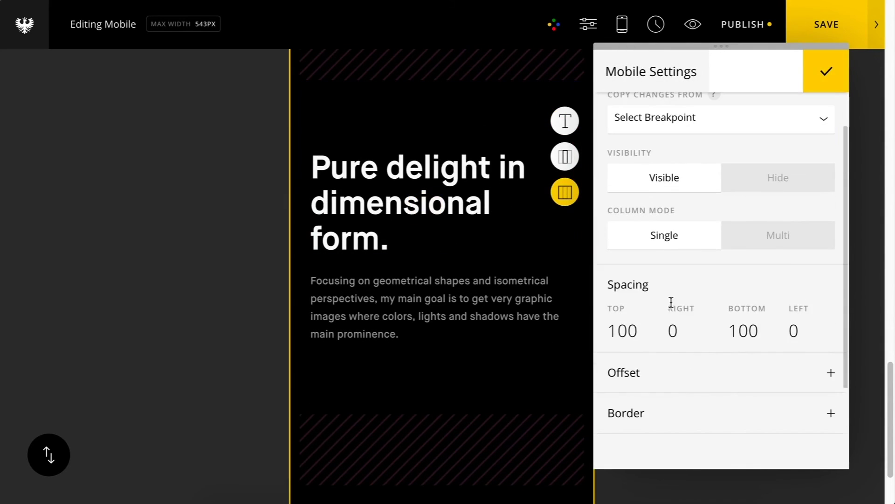
pyautogui.click(628, 331)
pyautogui.press('BackSpace')
pyautogui.press('BackSpace')
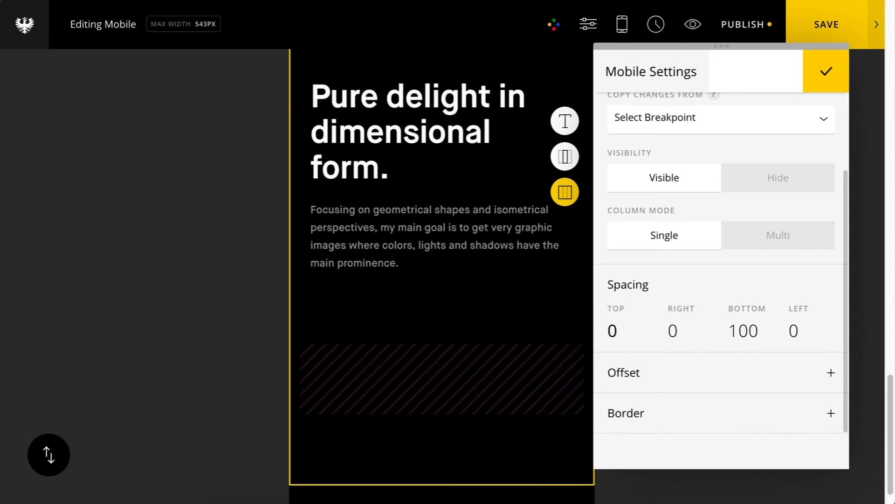
pyautogui.write('5')
pyautogui.click(746, 332)
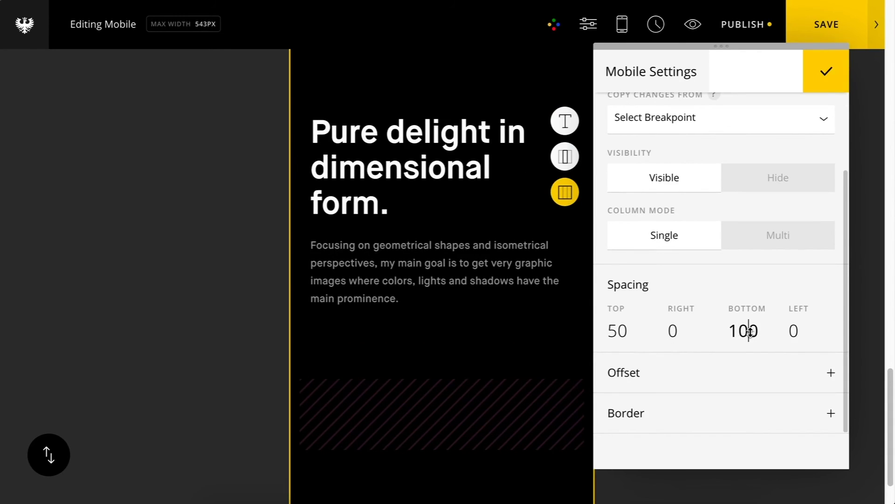
pyautogui.press('BackSpace')
pyautogui.press('BackSpace')
pyautogui.write('50')
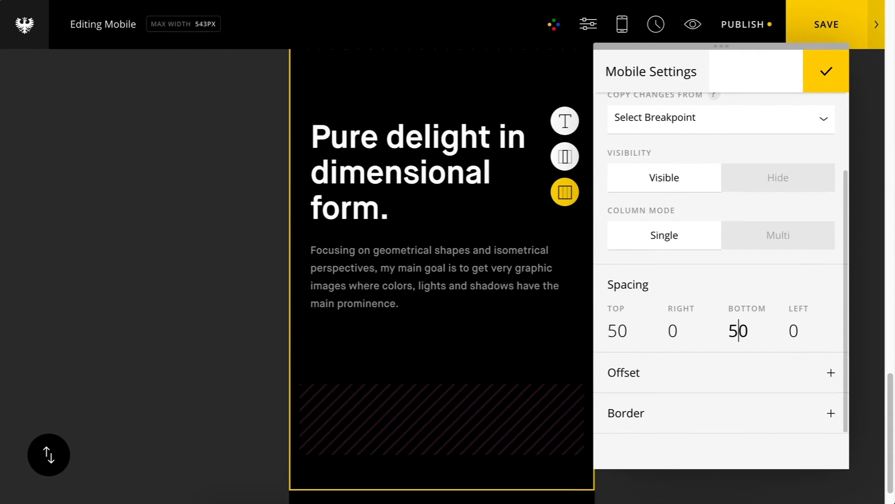
pyautogui.click(833, 69)
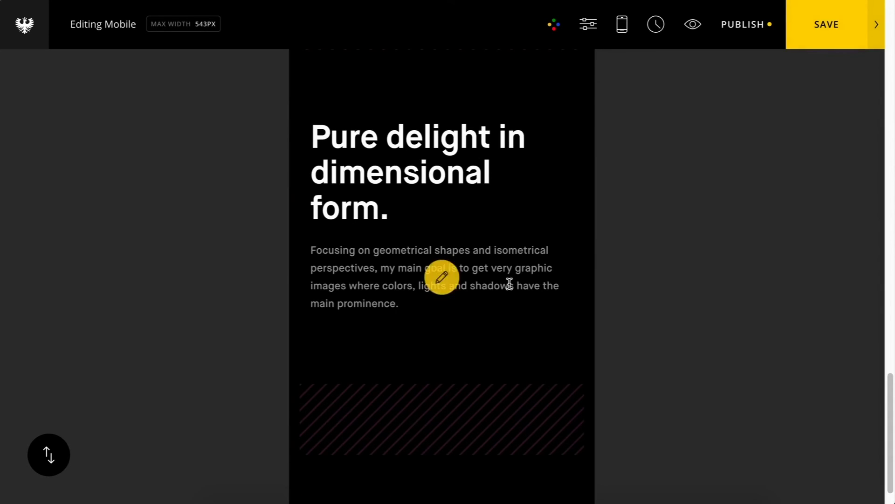
pyautogui.scroll(10, 508, 284)
pyautogui.scroll(10, 509, 284)
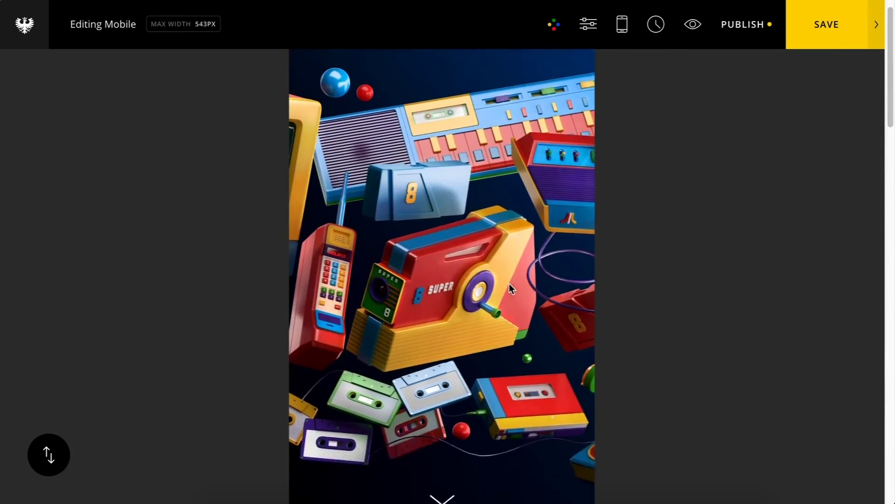
pyautogui.scroll(-3, 509, 283)
pyautogui.scroll(-4, 509, 283)
pyautogui.scroll(8, 510, 283)
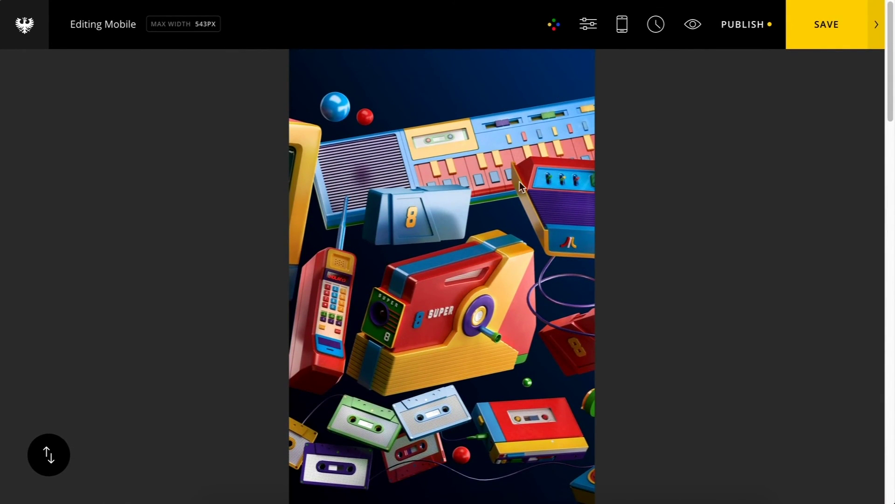
pyautogui.click(512, 214)
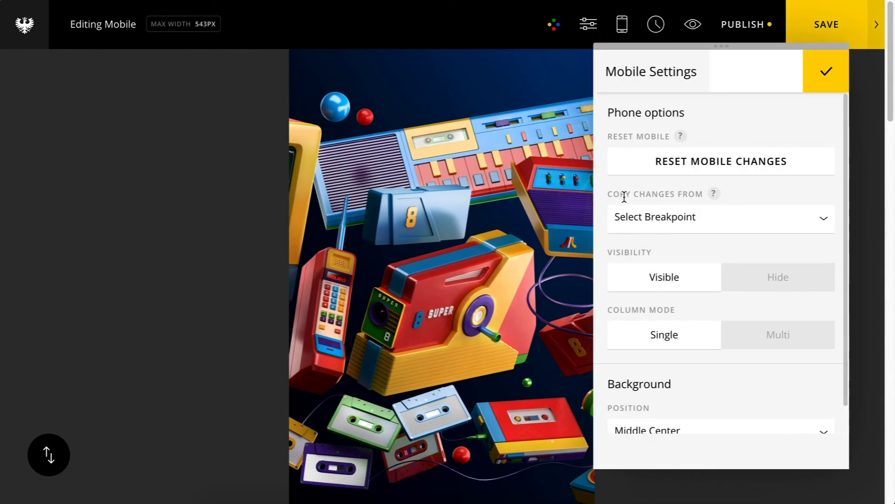
pyautogui.scroll(-1, 629, 193)
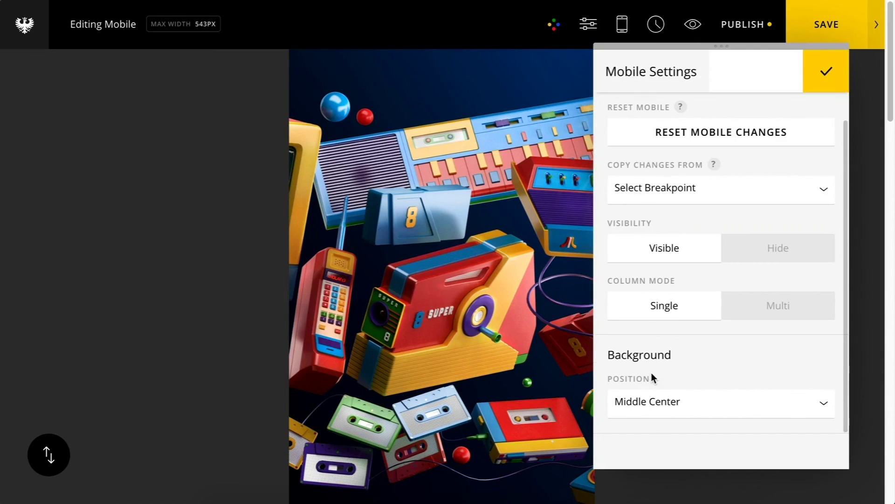
pyautogui.click(620, 409)
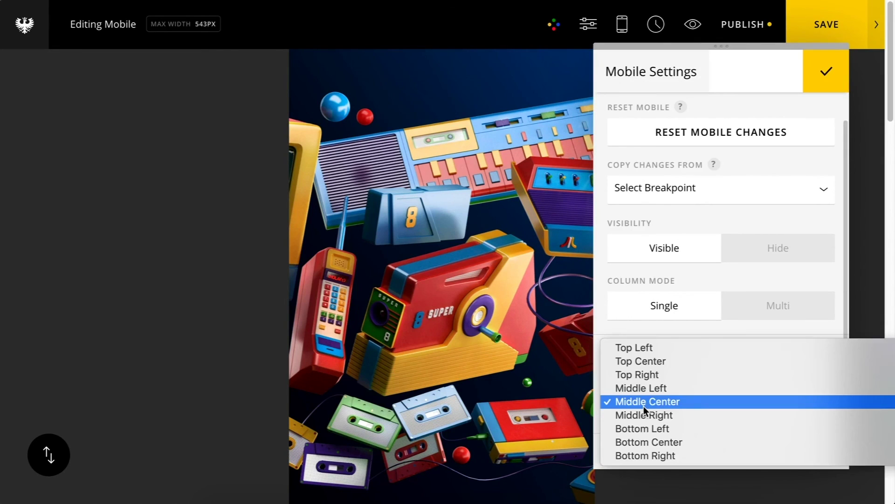
pyautogui.click(648, 395)
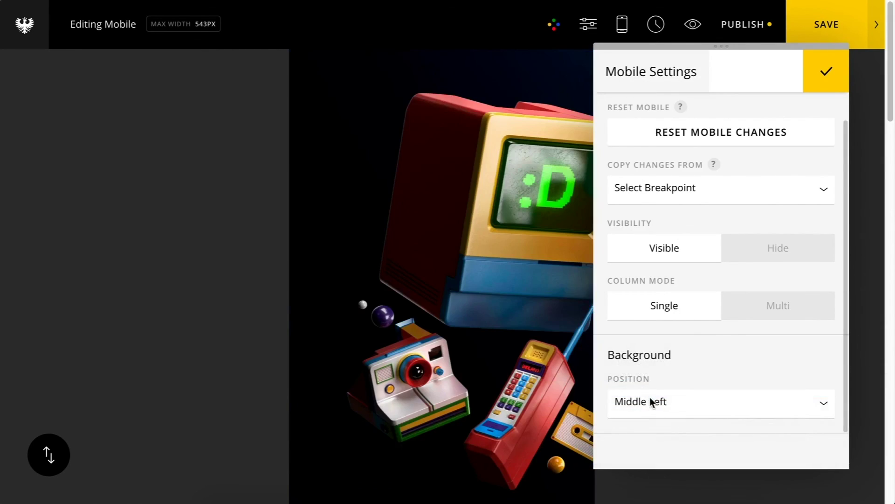
pyautogui.click(650, 401)
pyautogui.click(650, 428)
pyautogui.click(650, 404)
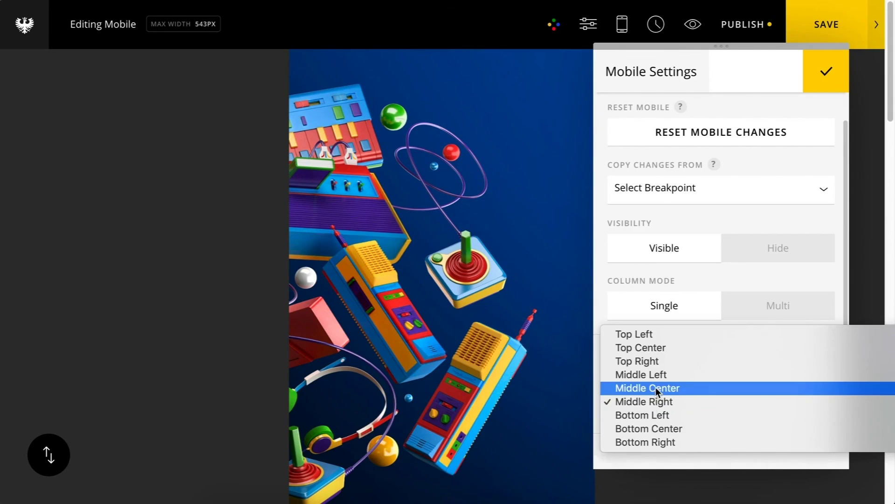
pyautogui.click(655, 387)
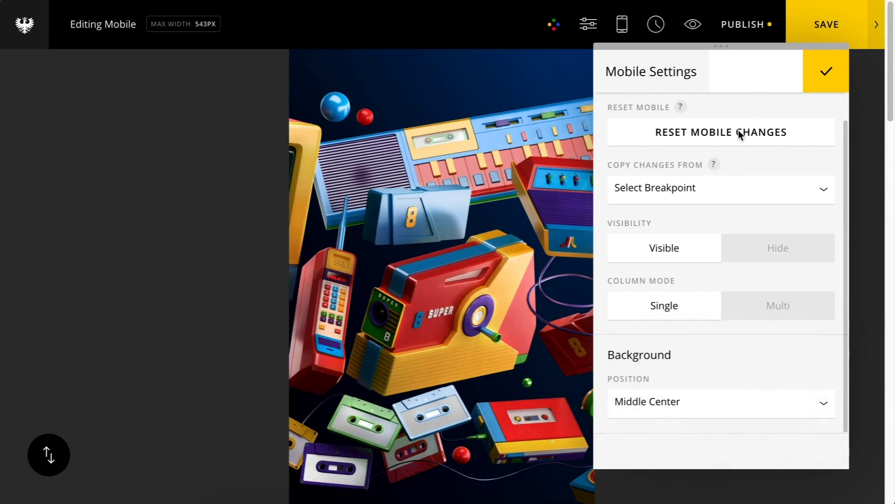
pyautogui.click(833, 70)
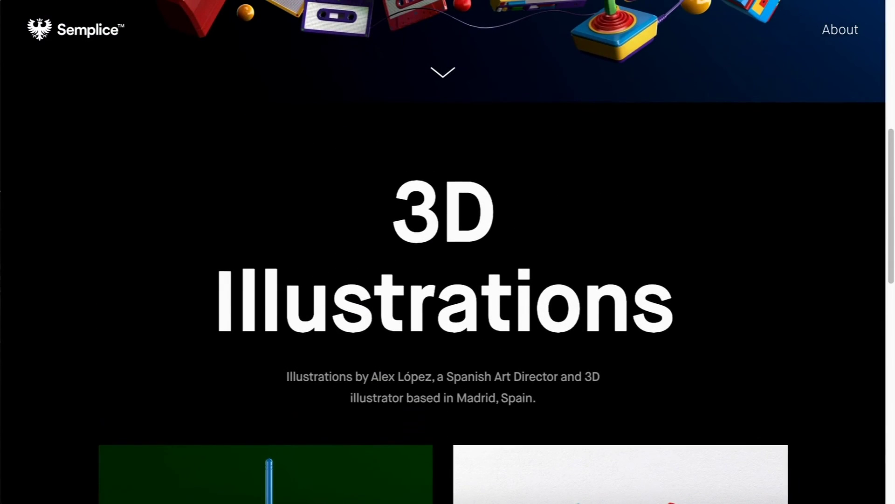
# Step: Preview the 3D Illustrations page full-screen and scroll through the hero image and text
pyautogui.click(876, 111)
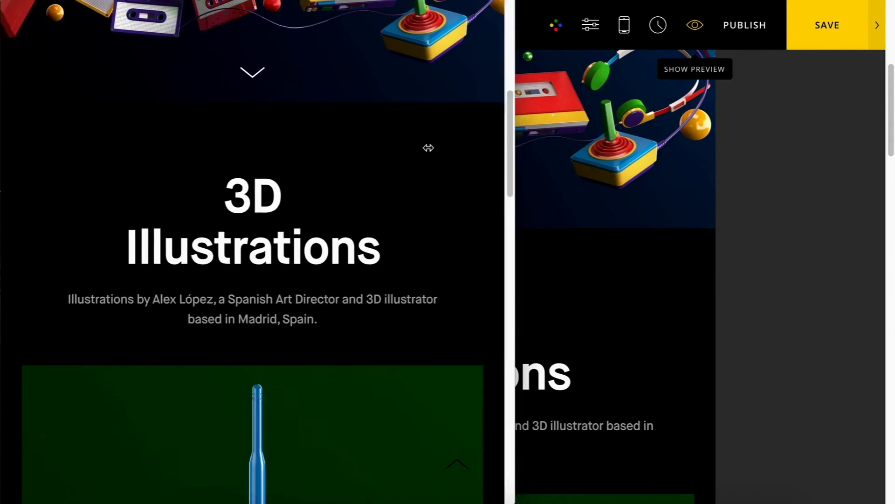
pyautogui.scroll(-12, 256, 161)
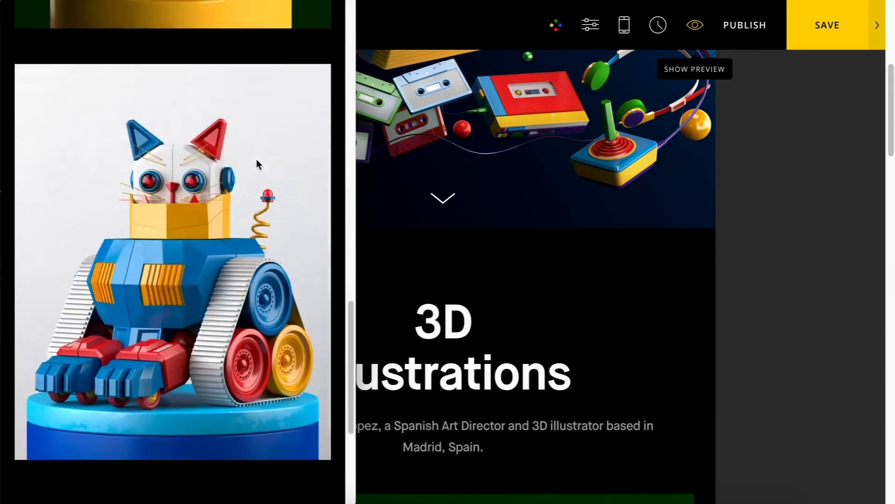
pyautogui.scroll(15, 257, 159)
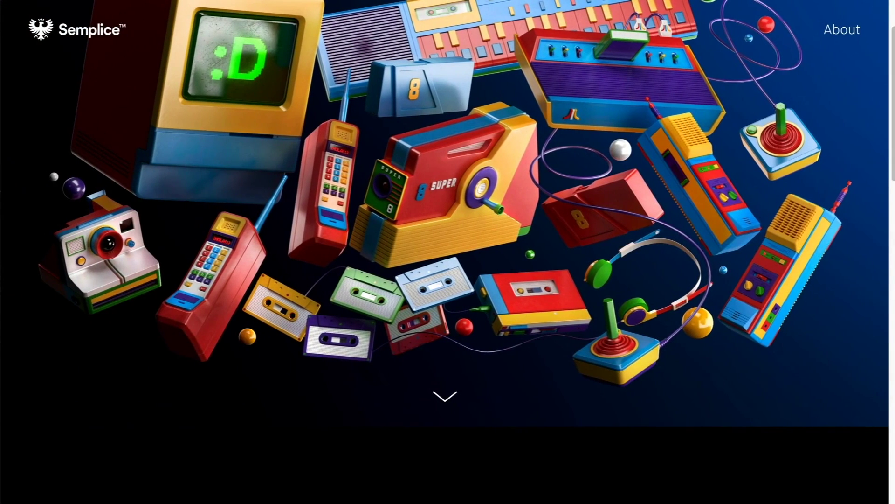
pyautogui.scroll(-15, 816, 216)
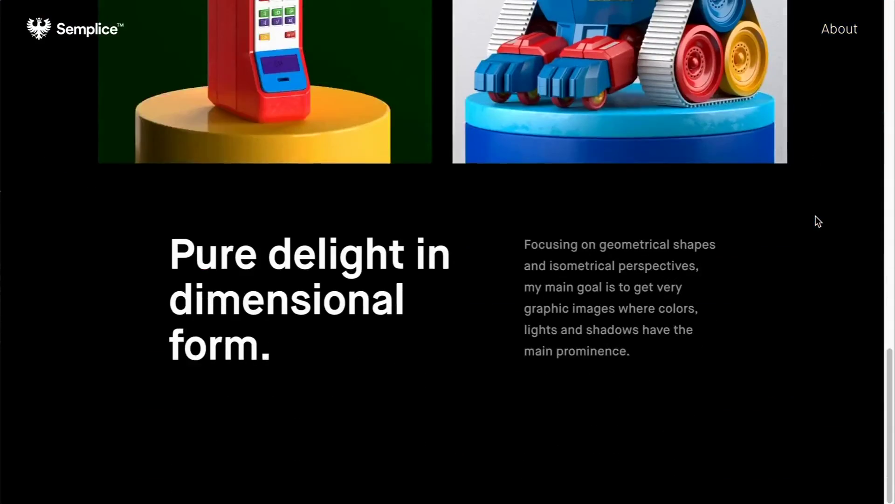
pyautogui.scroll(17, 816, 216)
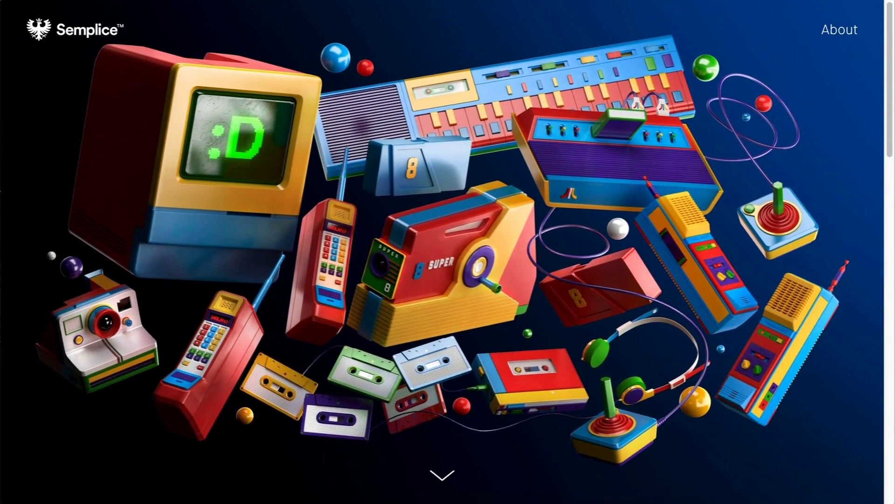